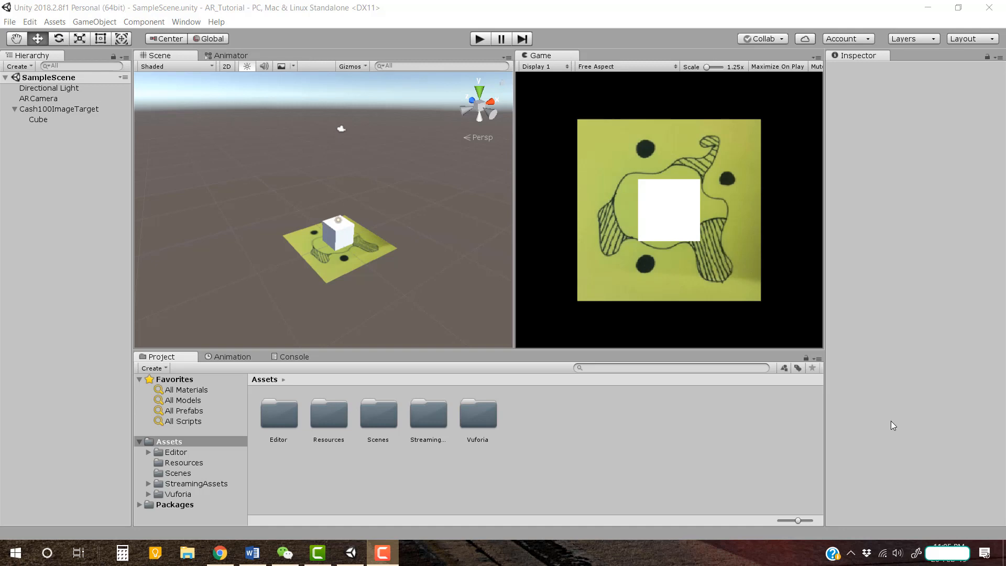
- Delete the Cube under Cash100ImageTarget from the scene
{"action": "left_click", "coordinate": [885, 435]}
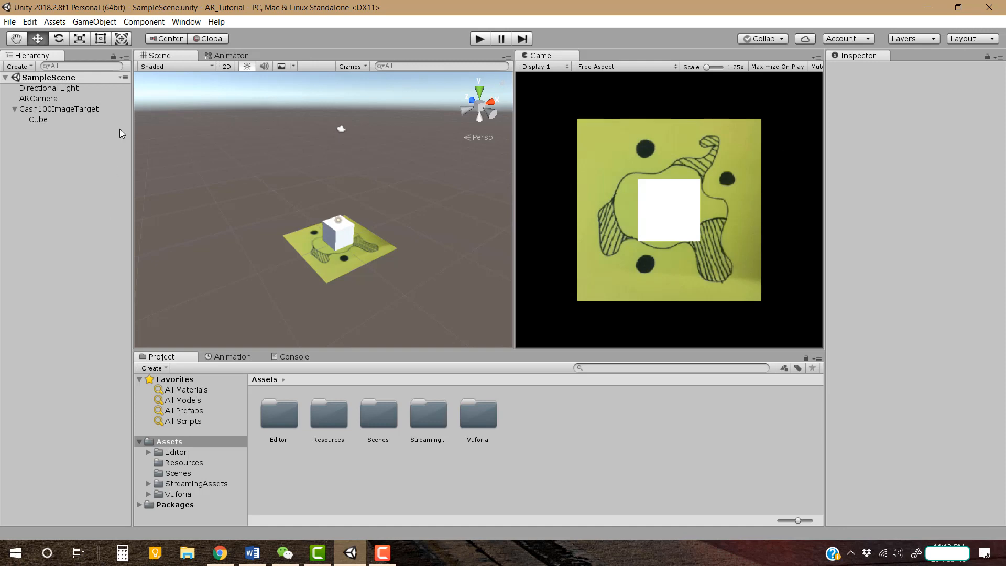
{"action": "left_click", "coordinate": [38, 120]}
{"action": "key", "text": "Delete"}
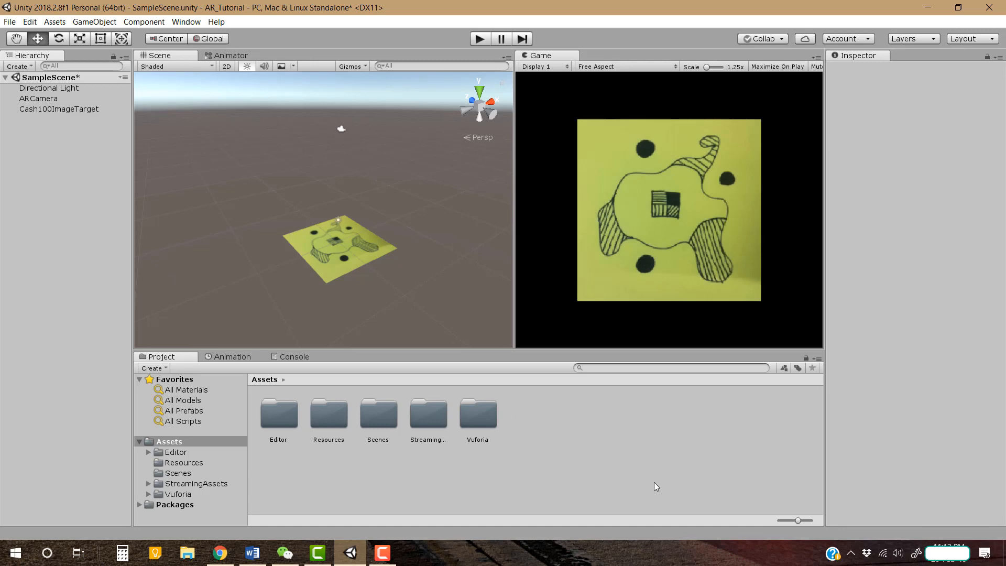
- Import the Devil folder from the desktop into the project's Assets folder
{"action": "left_click", "coordinate": [1005, 557]}
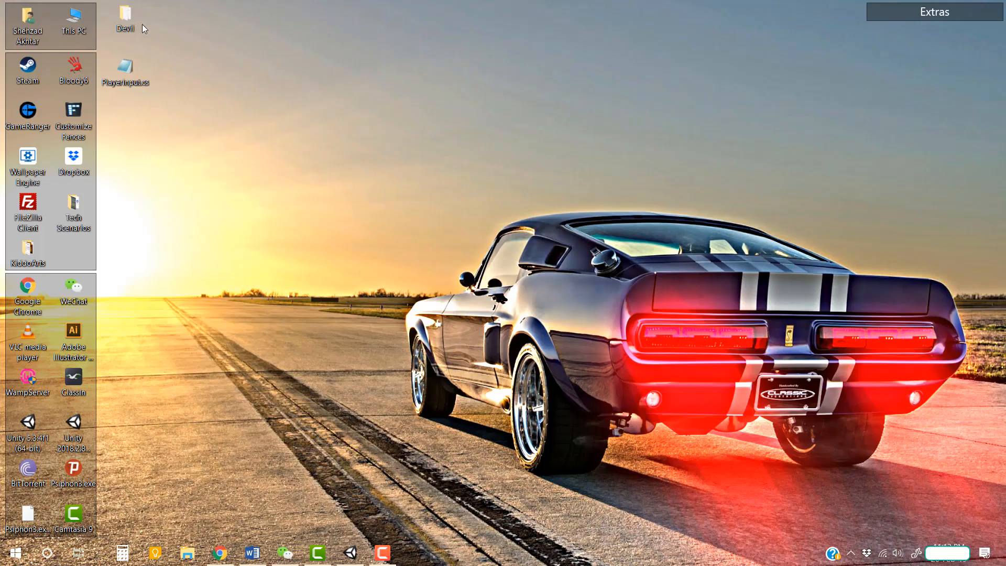
{"action": "left_click_drag", "start_coordinate": [130, 19], "coordinate": [591, 474]}
{"action": "key", "text": "alt+Tab"}
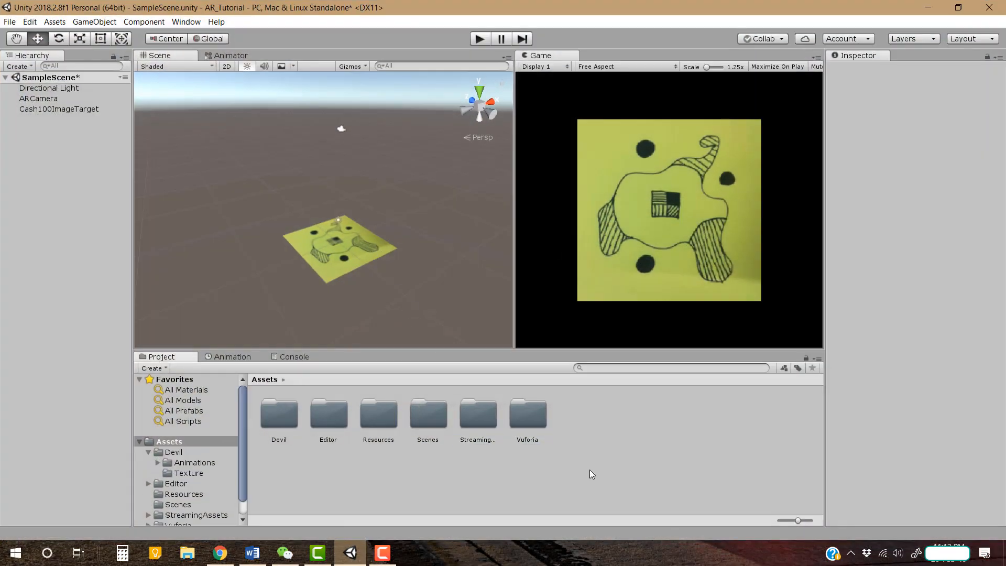
- Add the devil@attack_1 model from Assets/Devil/Animations to the scene as a child of Cash100ImageTarget
{"action": "left_click", "coordinate": [278, 418]}
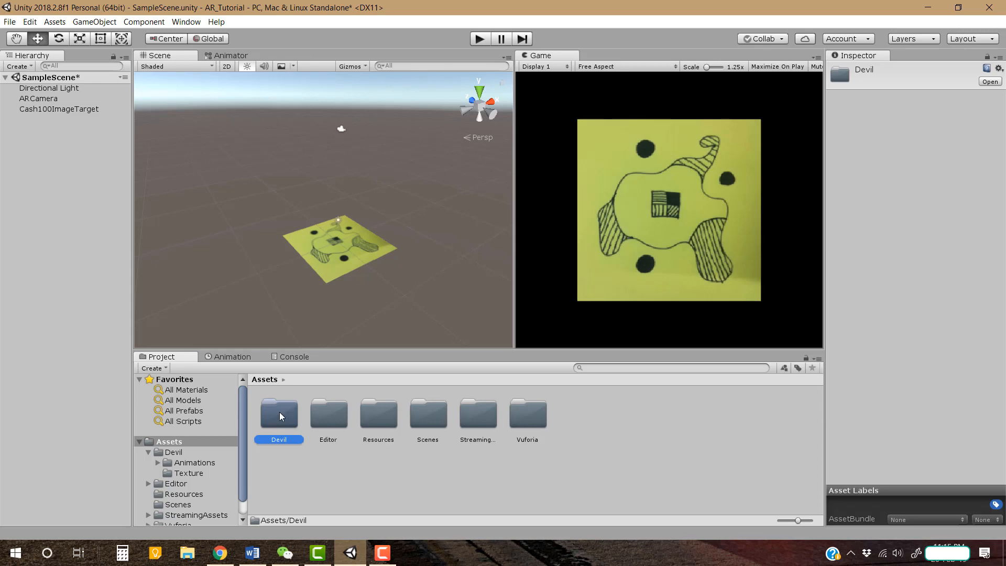
{"action": "double_click", "coordinate": [275, 417]}
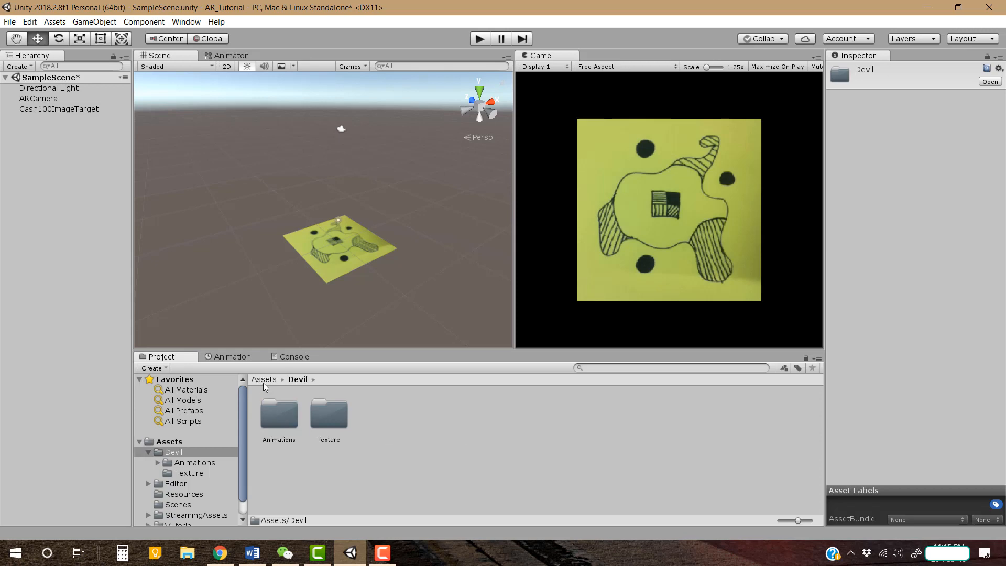
{"action": "double_click", "coordinate": [277, 415]}
{"action": "left_click_drag", "start_coordinate": [586, 414], "coordinate": [49, 163]}
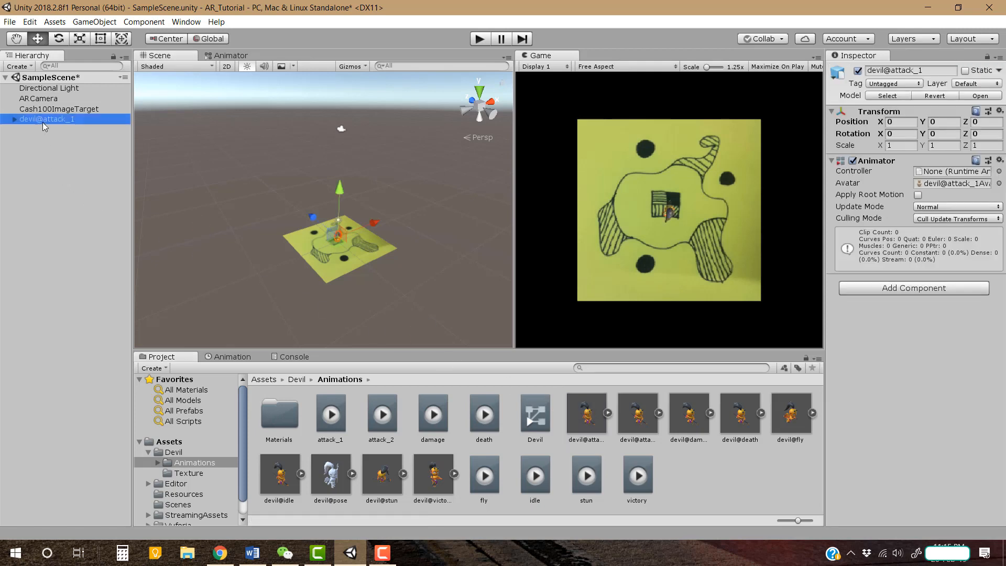
{"action": "left_click_drag", "start_coordinate": [43, 122], "coordinate": [54, 110]}
- Set the scale of devil@attack_1 to 1 on the X, Y and Z axes
{"action": "left_click_drag", "start_coordinate": [346, 226], "coordinate": [360, 232], "text": "alt"}
{"action": "scroll", "coordinate": [360, 231], "scroll_direction": "up", "scroll_amount": 5}
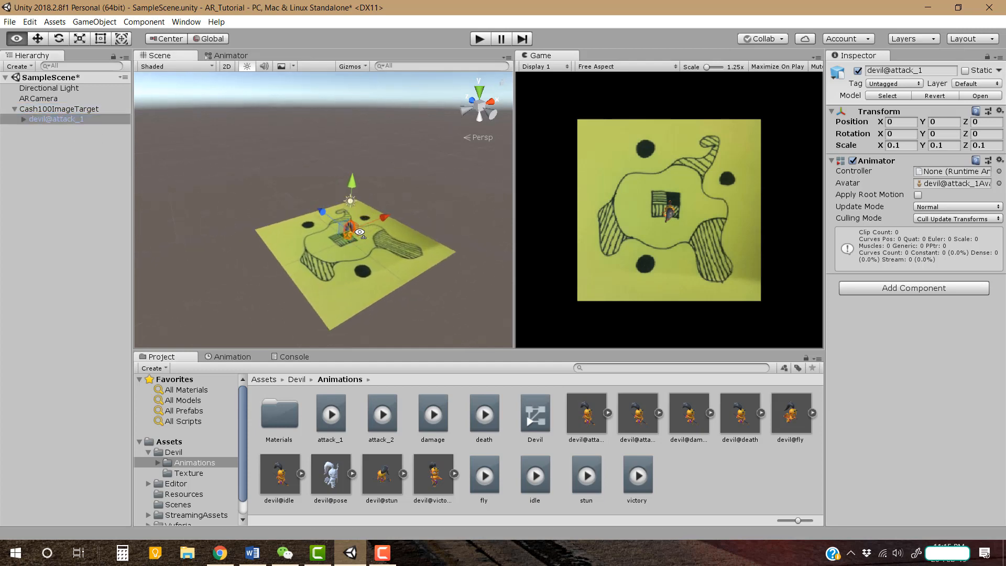
{"action": "left_click", "coordinate": [901, 146]}
{"action": "type", "text": "1"}
{"action": "key", "text": "Tab"}
{"action": "type", "text": "1"}
{"action": "key", "text": "Tab"}
{"action": "type", "text": "1"}
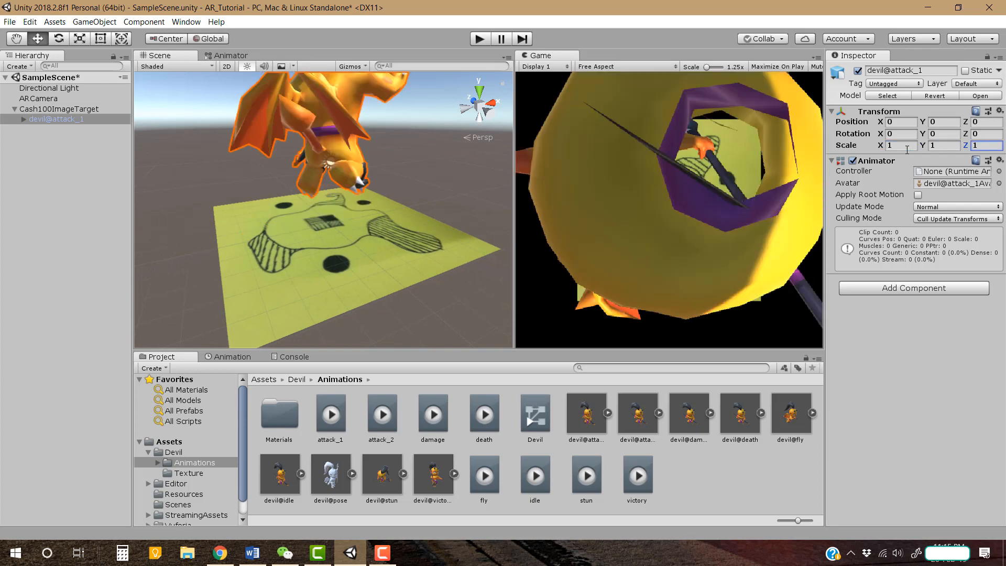
- Assign the Devil controller to the Animator component of devil@attack_1 and clear the selection
{"action": "left_click_drag", "start_coordinate": [337, 250], "coordinate": [19, 252], "text": "alt"}
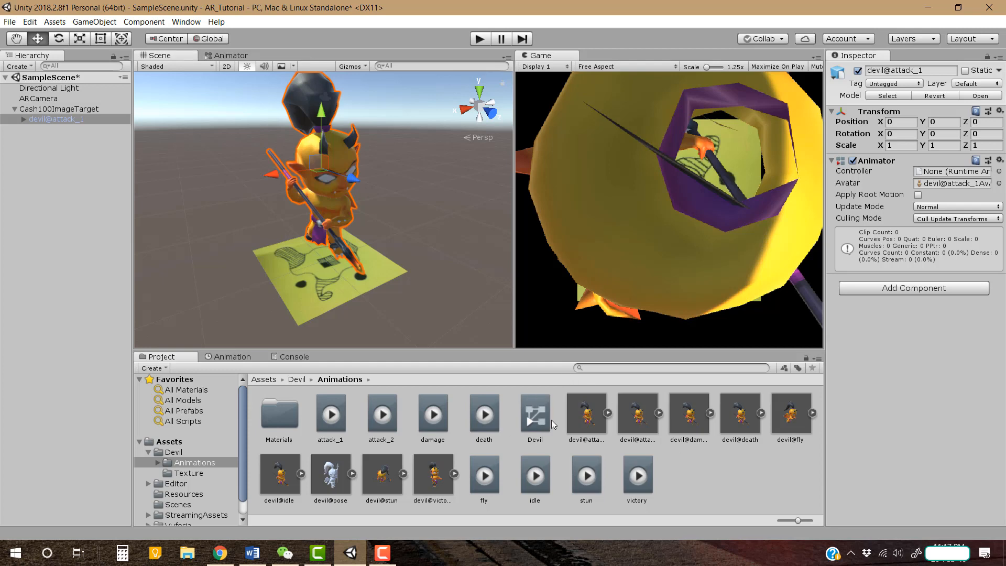
{"action": "left_click_drag", "start_coordinate": [545, 414], "coordinate": [955, 175]}
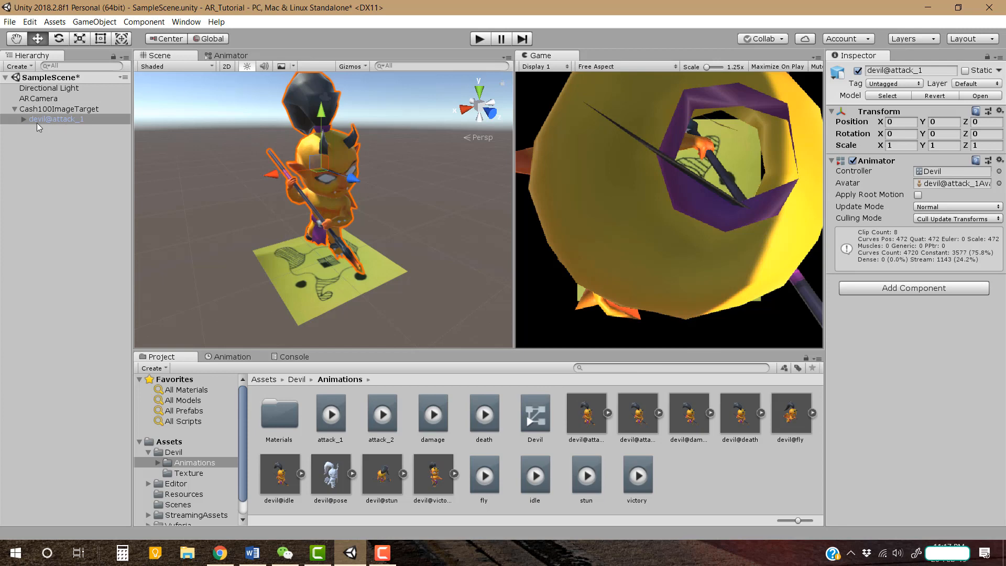
{"action": "left_click", "coordinate": [715, 486]}
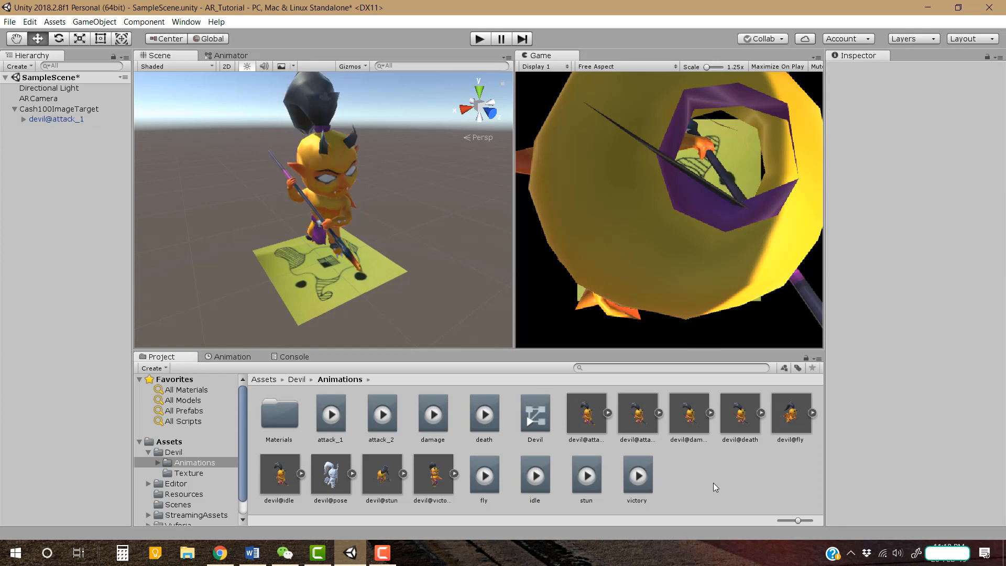
- Open the Devil animator controller with an enlarged view and examine how its animation states are connected
{"action": "double_click", "coordinate": [536, 413]}
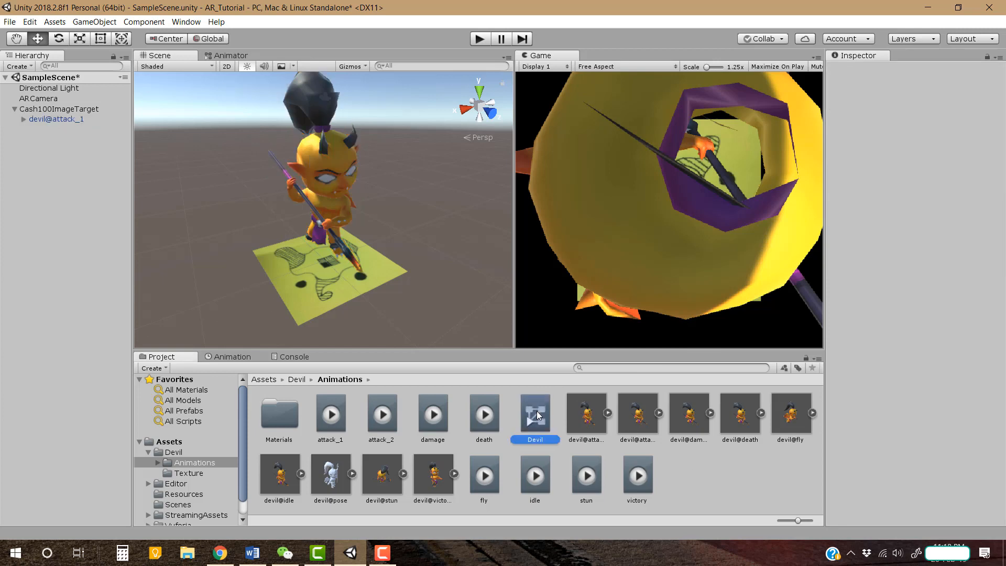
{"action": "scroll", "coordinate": [455, 227], "scroll_direction": "down", "scroll_amount": 5}
{"action": "scroll", "coordinate": [450, 233], "scroll_direction": "up", "scroll_amount": 5}
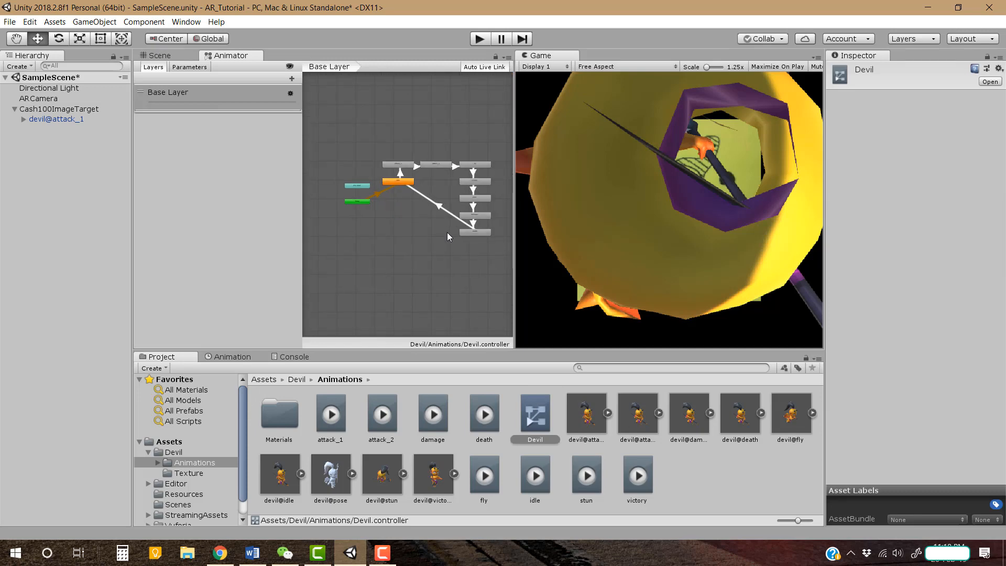
{"action": "left_click_drag", "start_coordinate": [514, 197], "coordinate": [664, 209]}
{"action": "scroll", "coordinate": [601, 285], "scroll_direction": "up", "scroll_amount": 3}
{"action": "middle_click_drag", "start_coordinate": [601, 285], "coordinate": [502, 208]}
{"action": "scroll", "coordinate": [576, 227], "scroll_direction": "down", "scroll_amount": 1}
{"action": "scroll", "coordinate": [622, 241], "scroll_direction": "down", "scroll_amount": 2}
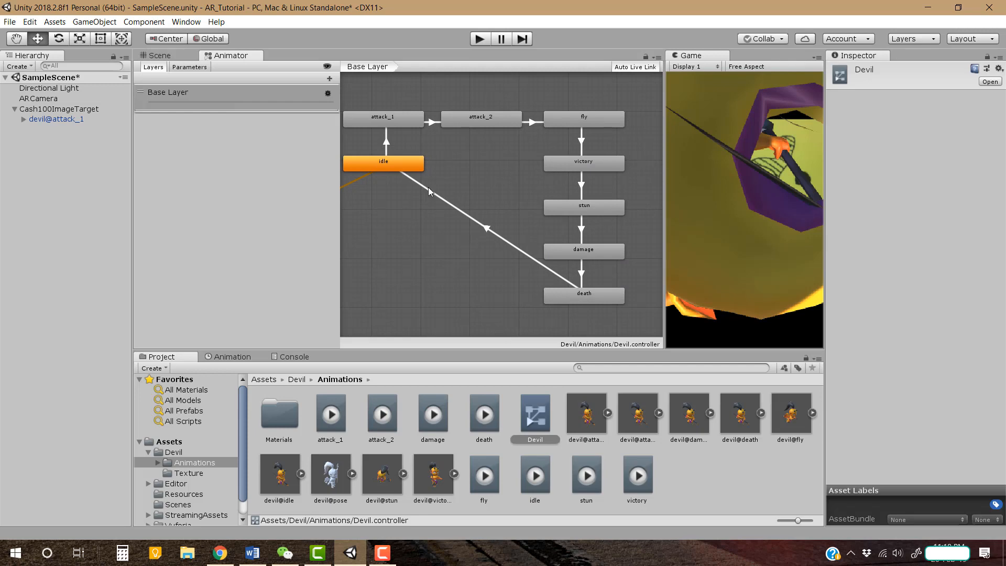
- Examine the State parameter and the conditions on the transitions from idle through attack_1, attack_2, fly, victory and stun
{"action": "left_click", "coordinate": [189, 67]}
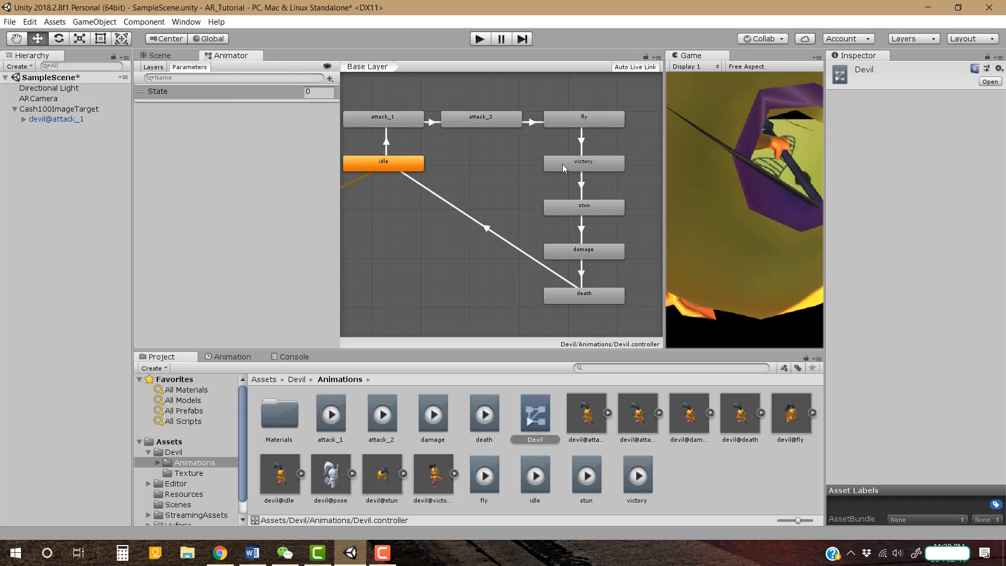
{"action": "left_click", "coordinate": [386, 145]}
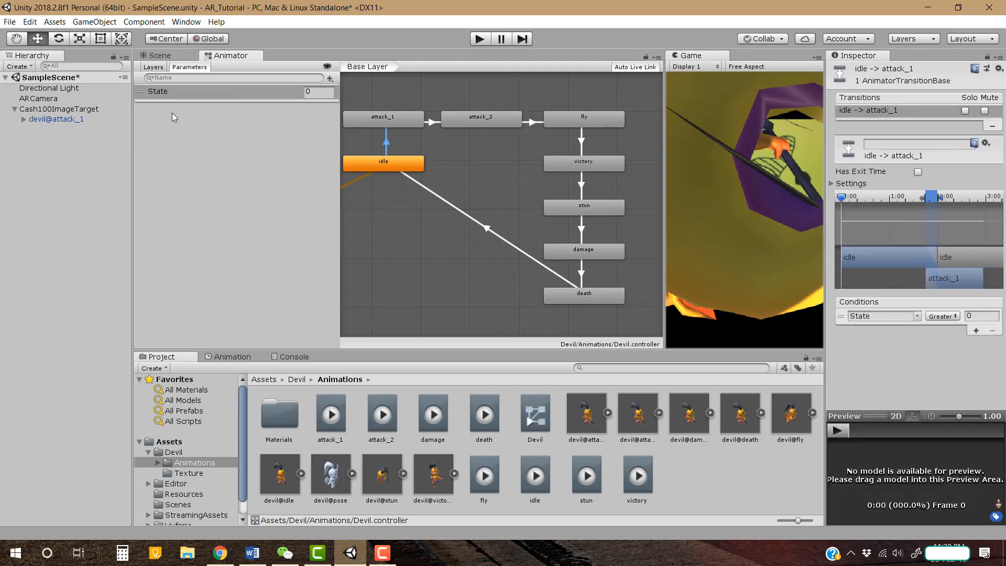
{"action": "left_click", "coordinate": [430, 124]}
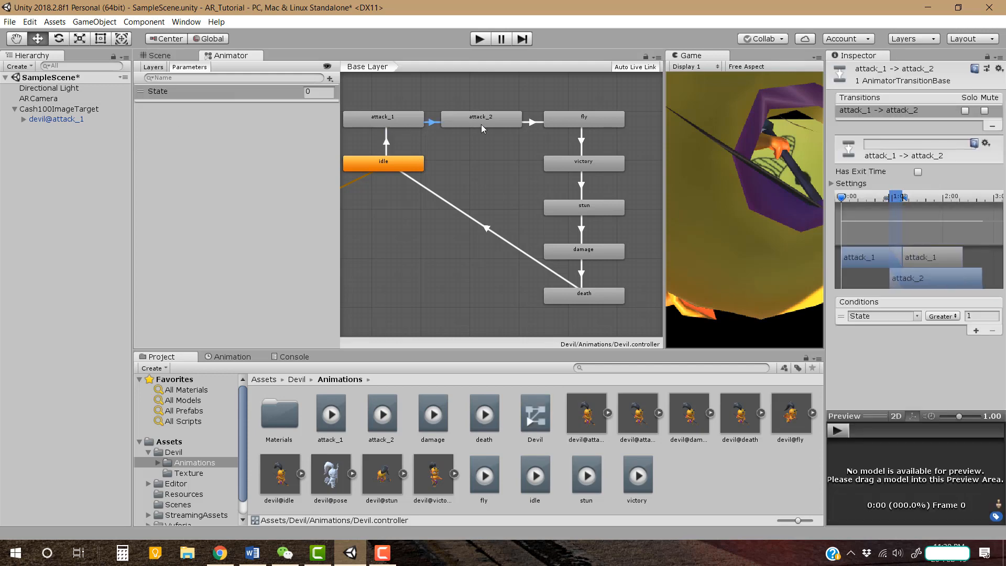
{"action": "left_click", "coordinate": [531, 123]}
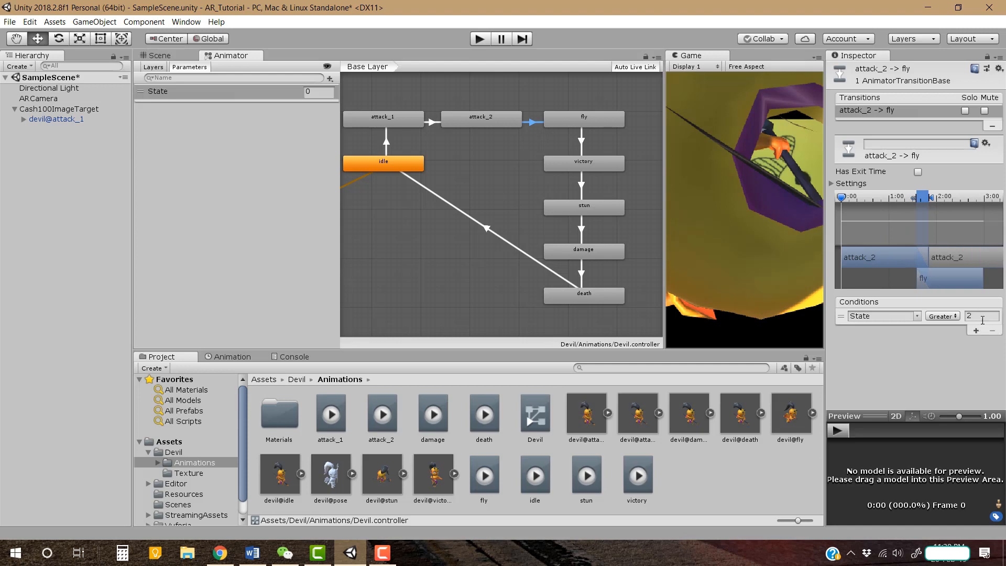
{"action": "left_click", "coordinate": [583, 148]}
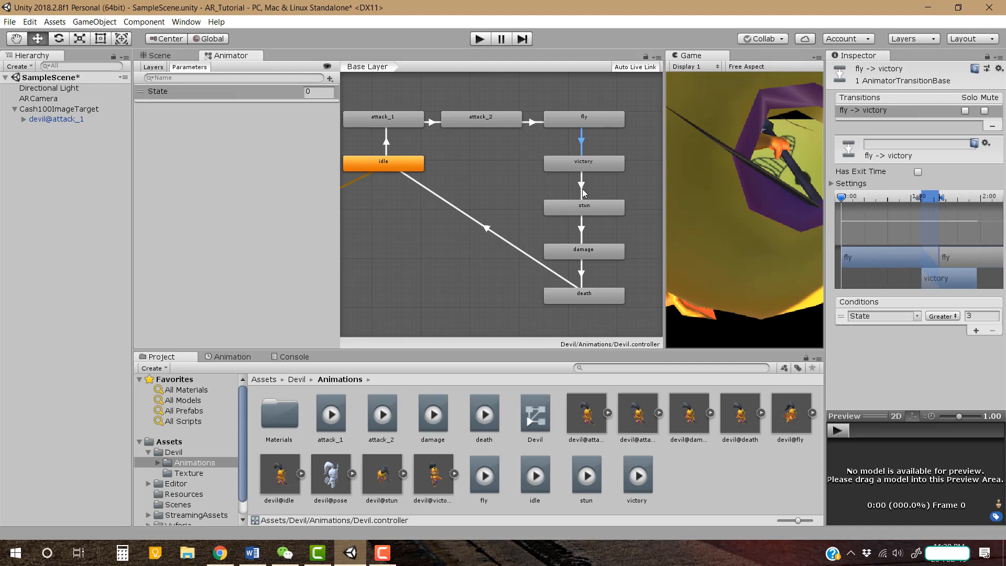
{"action": "left_click", "coordinate": [583, 192]}
{"action": "left_click", "coordinate": [482, 231]}
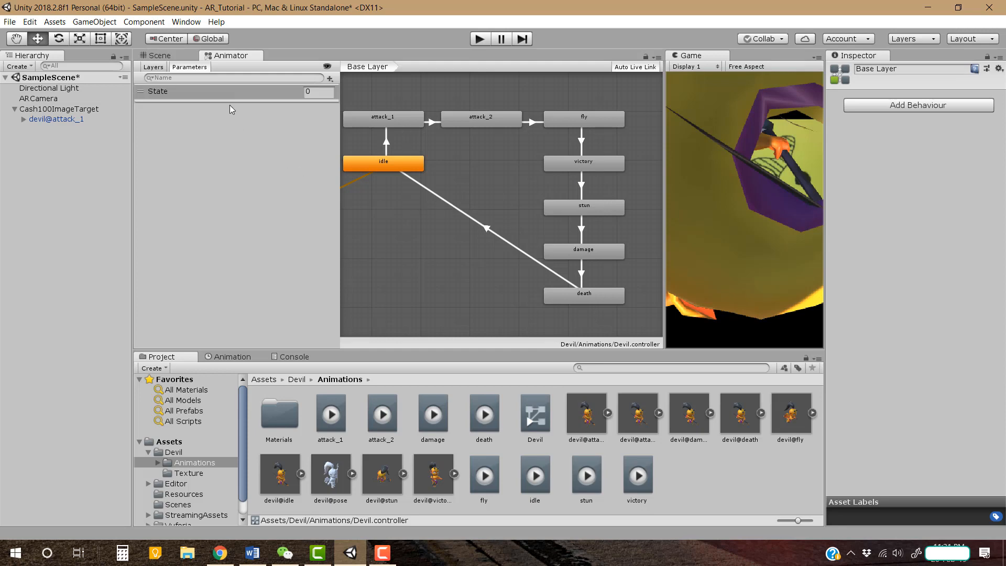
- Return to the Scene view and import PlayerInput.cs from the desktop into the root Assets folder
{"action": "left_click", "coordinate": [166, 56]}
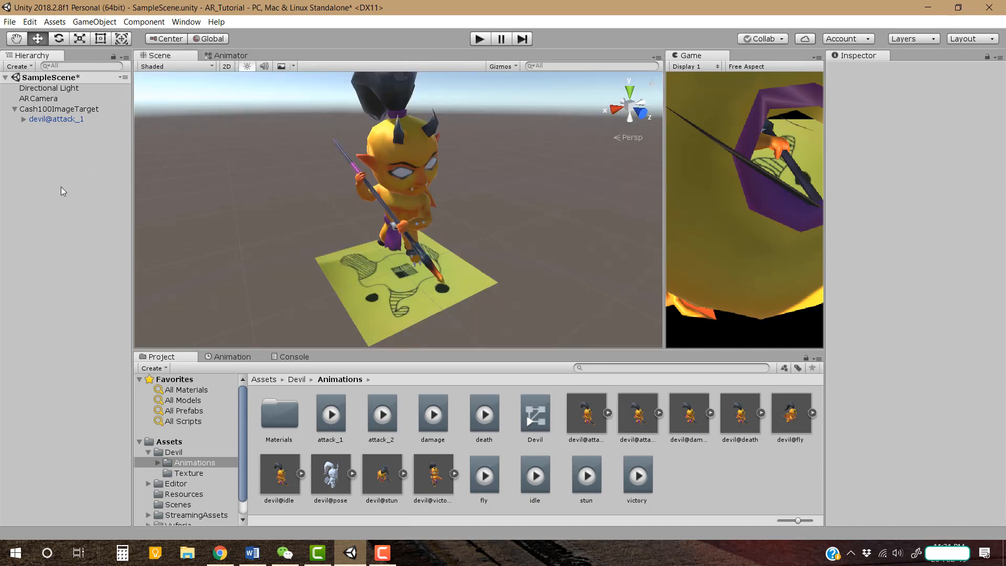
{"action": "left_click", "coordinate": [15, 108]}
{"action": "left_click", "coordinate": [296, 379]}
{"action": "left_click", "coordinate": [263, 379]}
{"action": "key", "text": "super+d"}
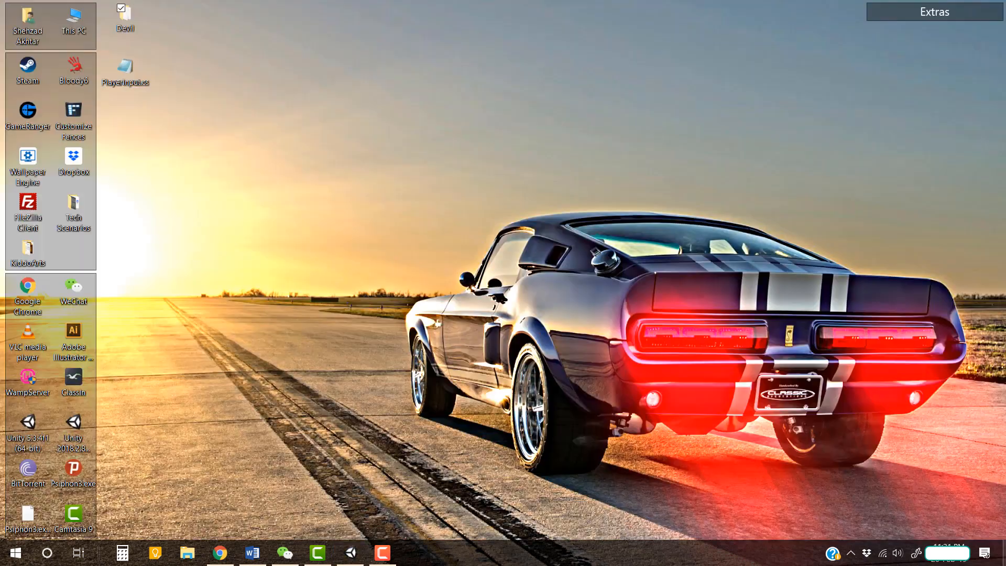
{"action": "left_click_drag", "start_coordinate": [130, 77], "coordinate": [508, 498]}
{"action": "key", "text": "alt+Tab"}
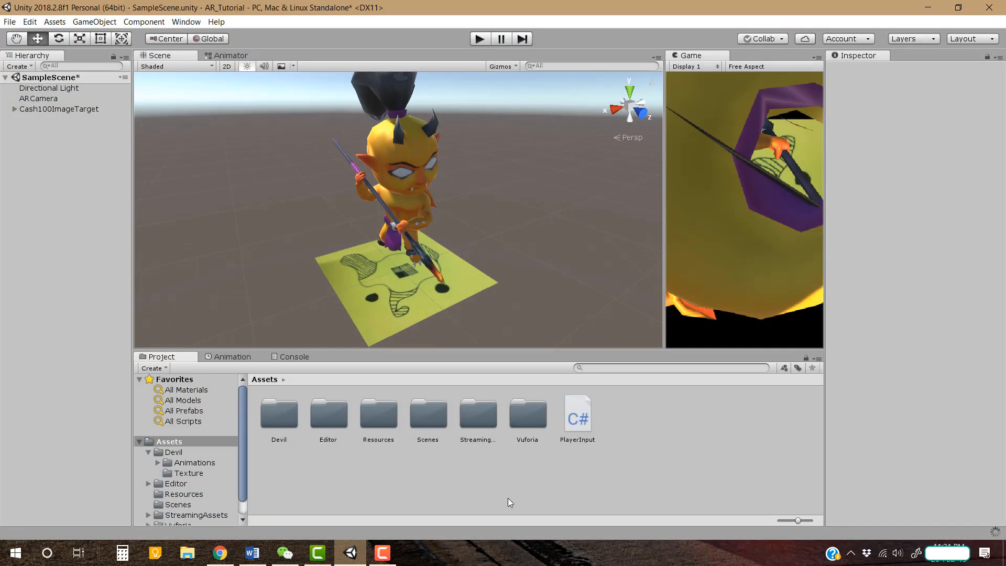
- Open the PlayerInput script in MonoDevelop and examine how UpdateState increments and resets the State integer
{"action": "left_click", "coordinate": [586, 412]}
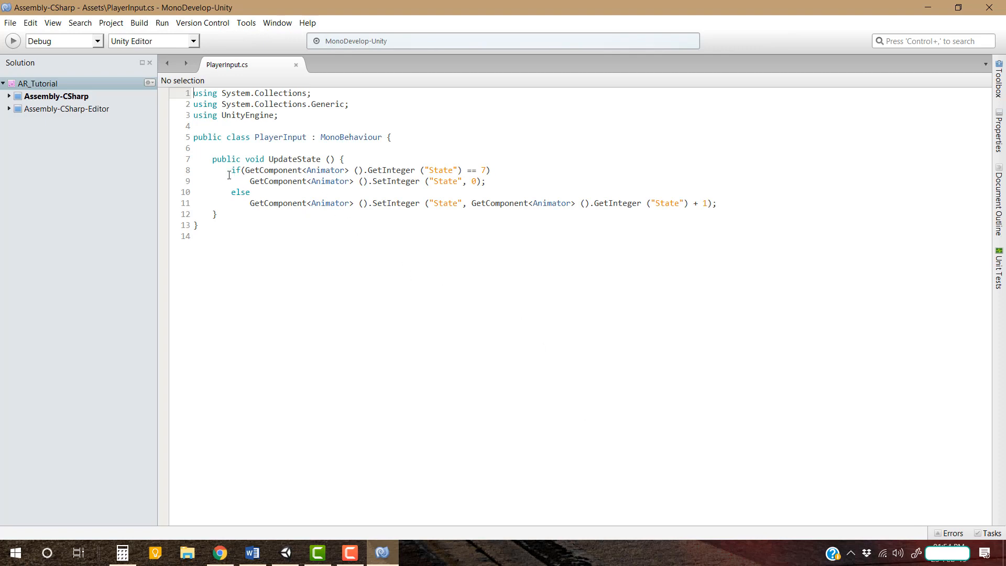
{"action": "left_click_drag", "start_coordinate": [215, 160], "coordinate": [237, 215]}
{"action": "left_click", "coordinate": [237, 214]}
{"action": "left_click_drag", "start_coordinate": [434, 204], "coordinate": [457, 204]}
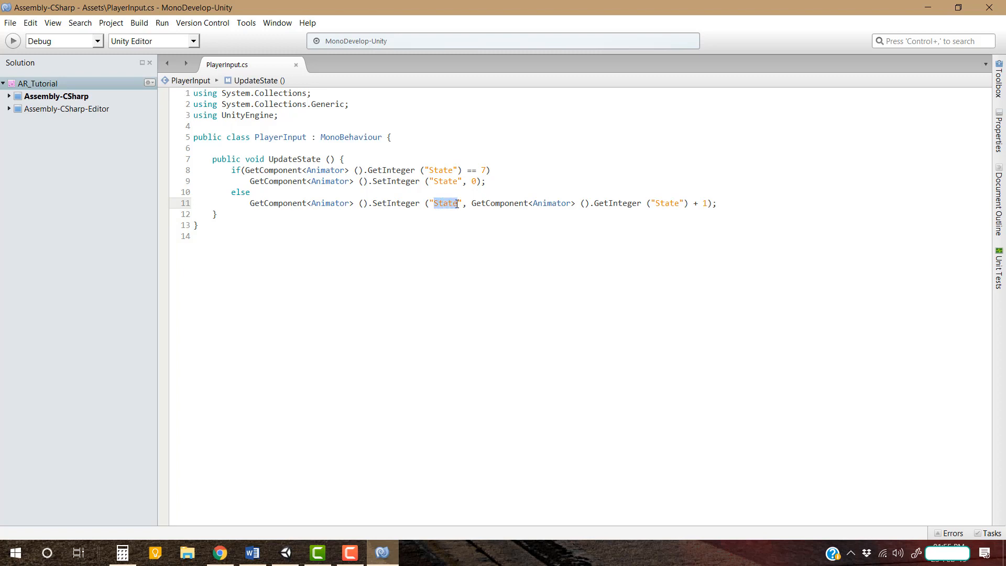
{"action": "left_click", "coordinate": [456, 204]}
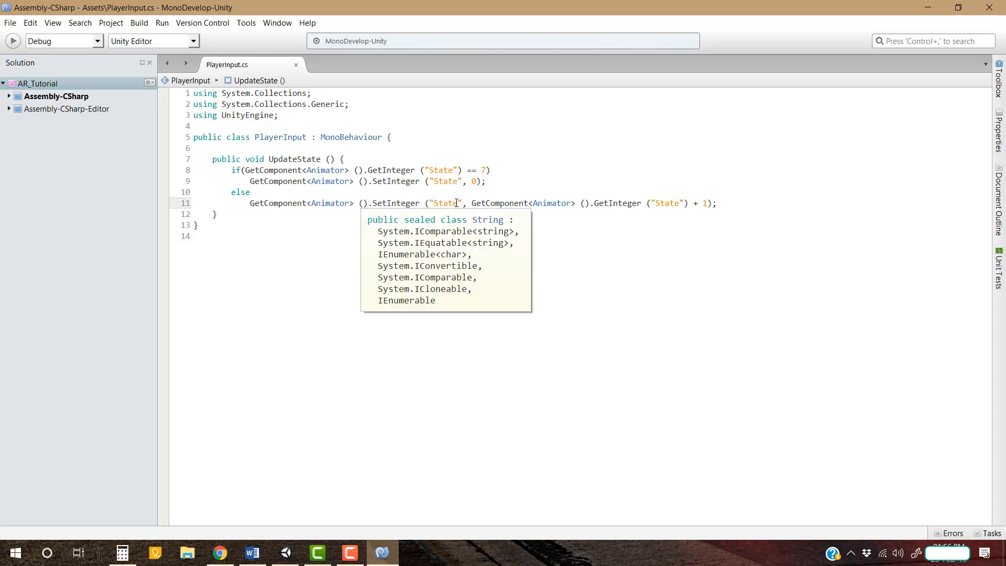
{"action": "left_click_drag", "start_coordinate": [457, 203], "coordinate": [441, 203]}
{"action": "left_click", "coordinate": [704, 205]}
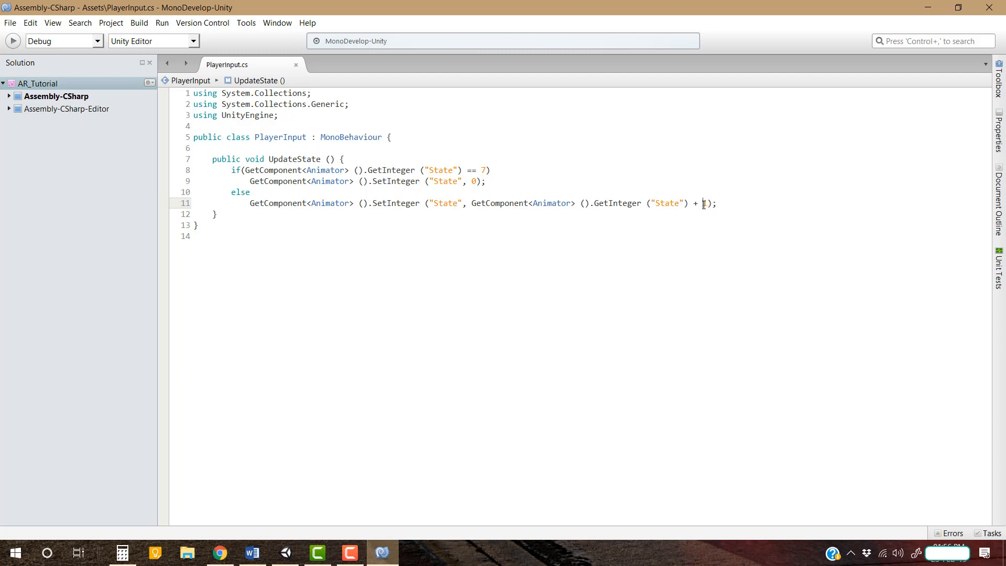
{"action": "left_click", "coordinate": [708, 205]}
{"action": "left_click_drag", "start_coordinate": [480, 169], "coordinate": [473, 181]}
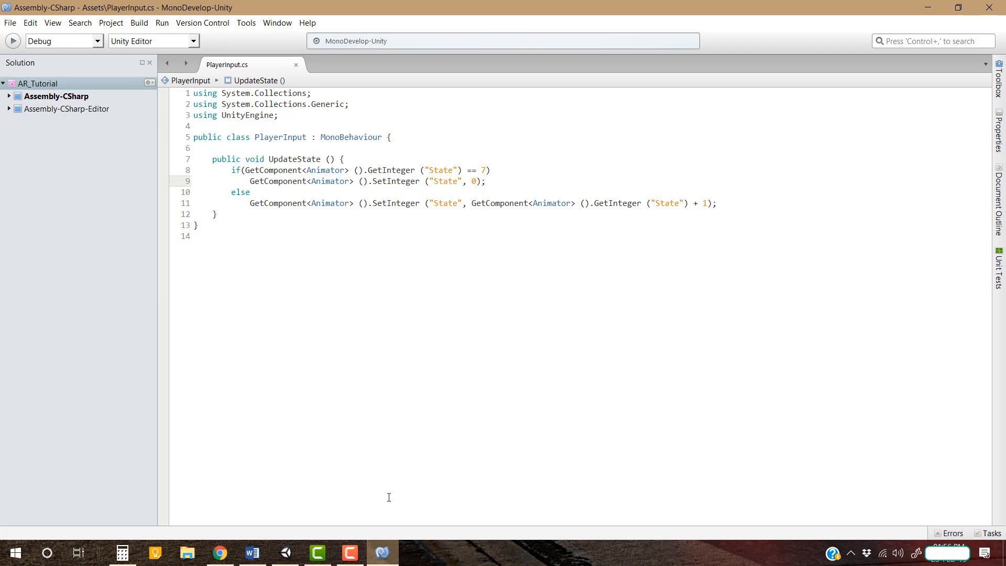
- Switch back to Unity and attach the PlayerInput script to devil@attack_1 under Cash100ImageTarget
{"action": "key", "text": "alt+Tab"}
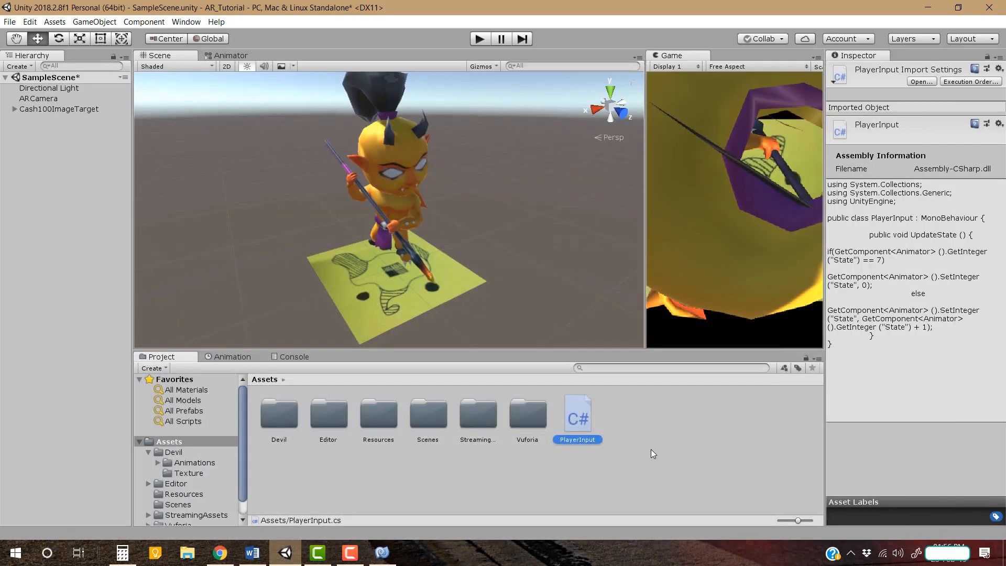
{"action": "left_click", "coordinate": [15, 109]}
{"action": "left_click", "coordinate": [58, 120]}
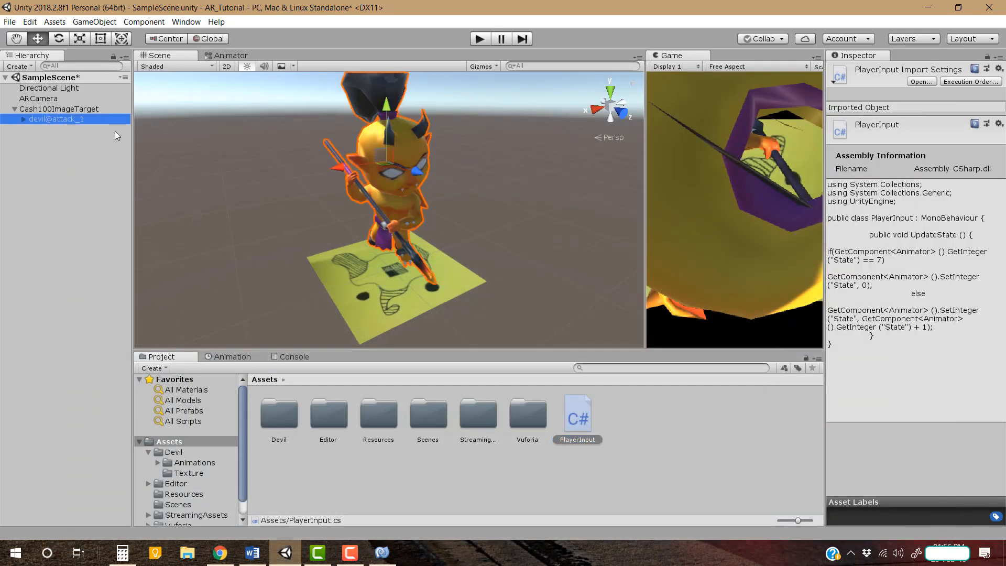
{"action": "left_click_drag", "start_coordinate": [585, 409], "coordinate": [941, 385]}
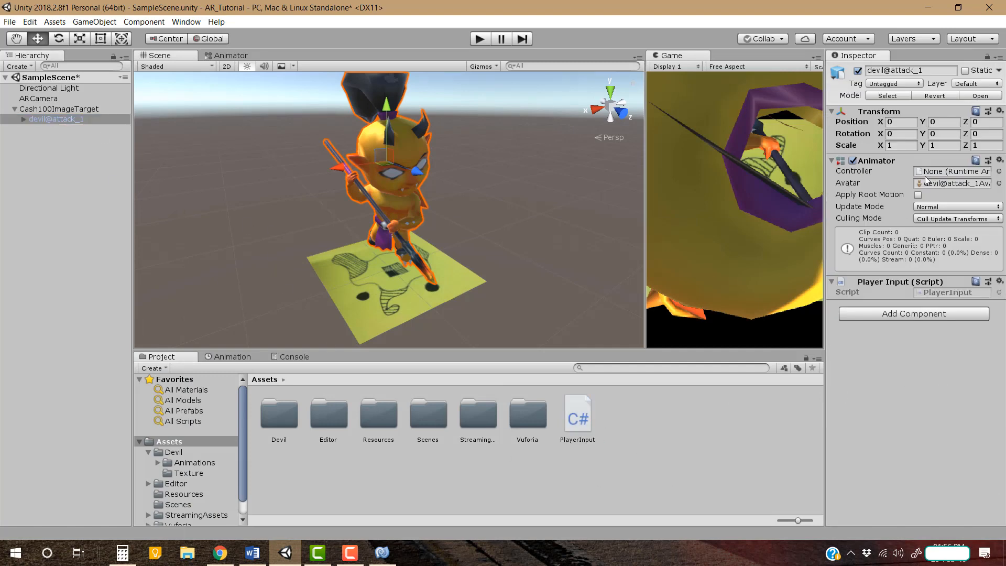
- Assign the Devil animator controller from Assets/Devil/Animations to the Animator component of devil@attack_1
{"action": "double_click", "coordinate": [282, 425]}
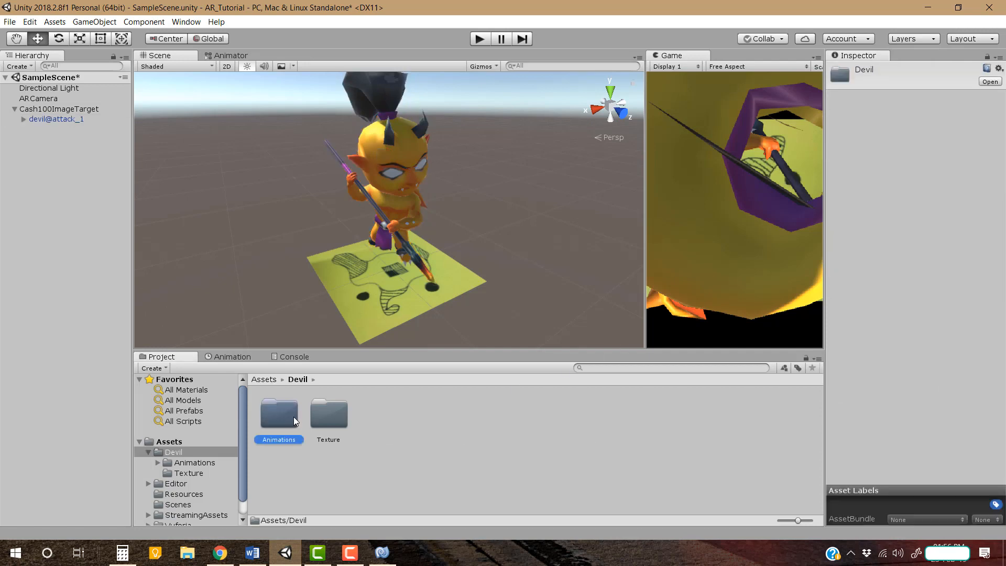
{"action": "double_click", "coordinate": [293, 416]}
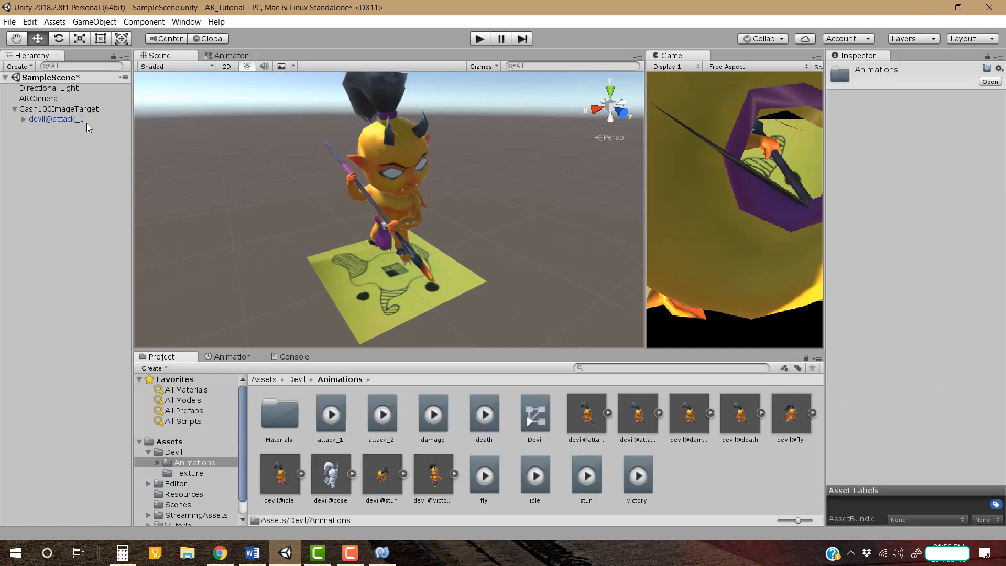
{"action": "left_click", "coordinate": [58, 119]}
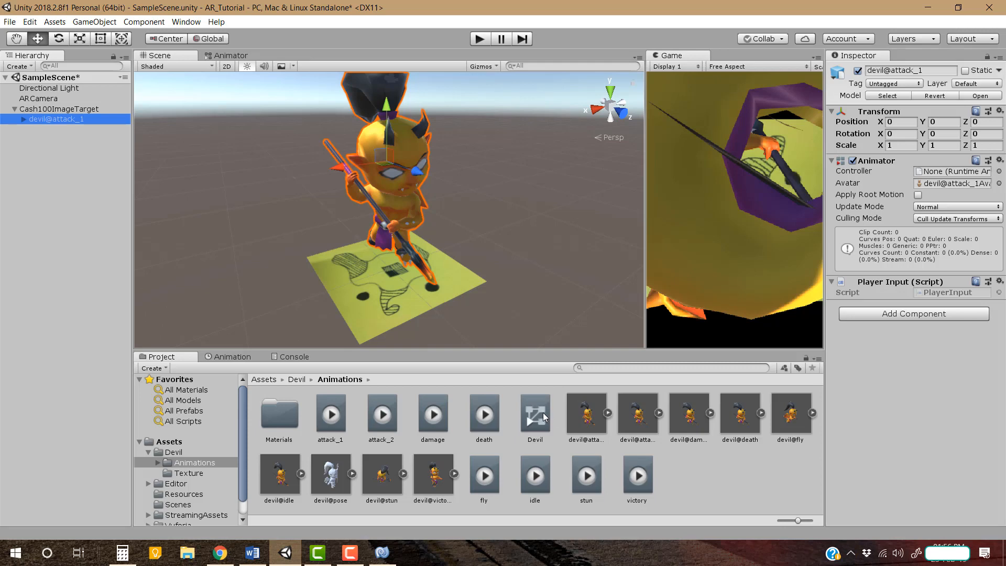
{"action": "left_click_drag", "start_coordinate": [543, 413], "coordinate": [949, 177]}
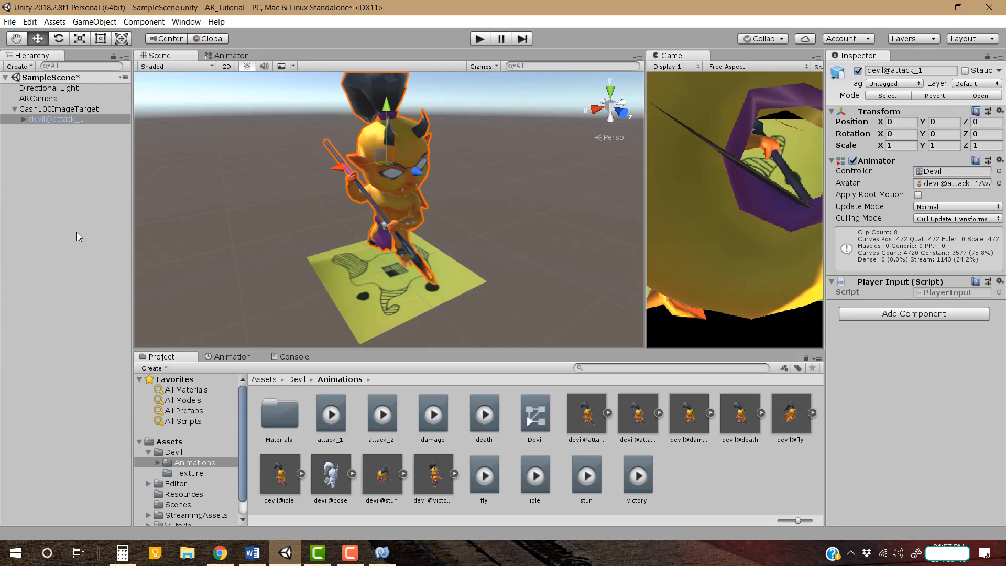
- Add a UI Canvas at the root of the scene hierarchy
{"action": "left_click", "coordinate": [41, 173]}
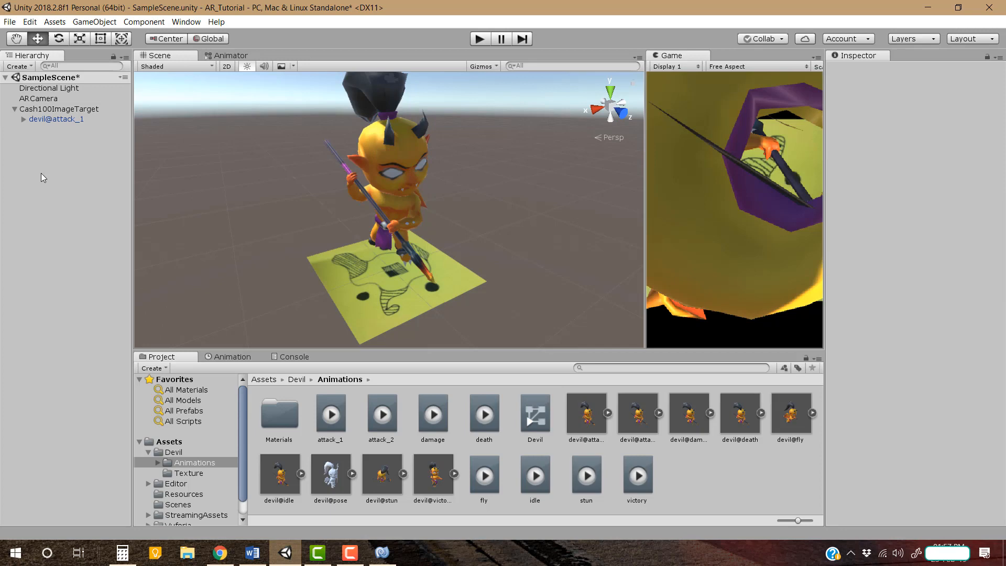
{"action": "right_click", "coordinate": [62, 194]}
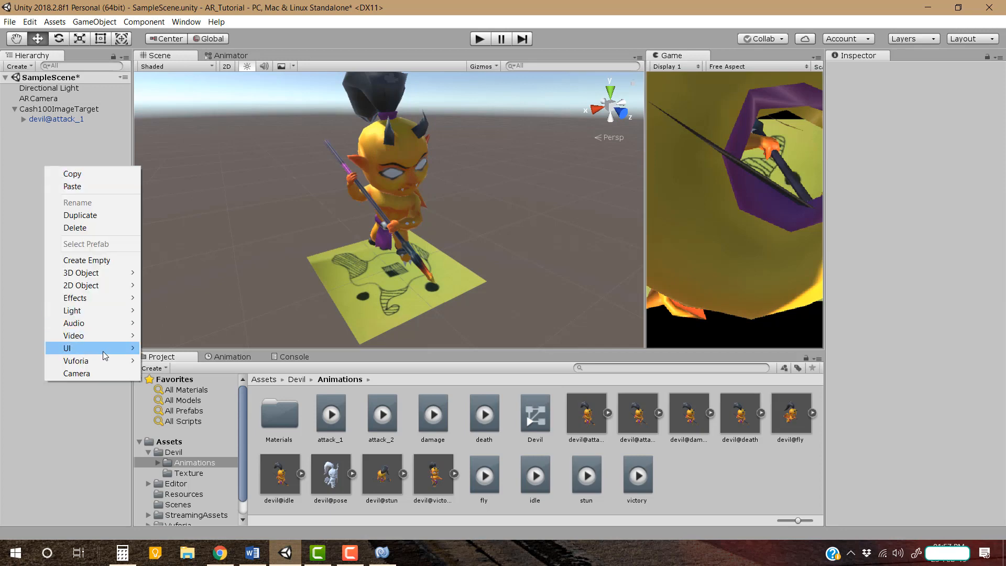
{"action": "mouse_move", "coordinate": [105, 350]}
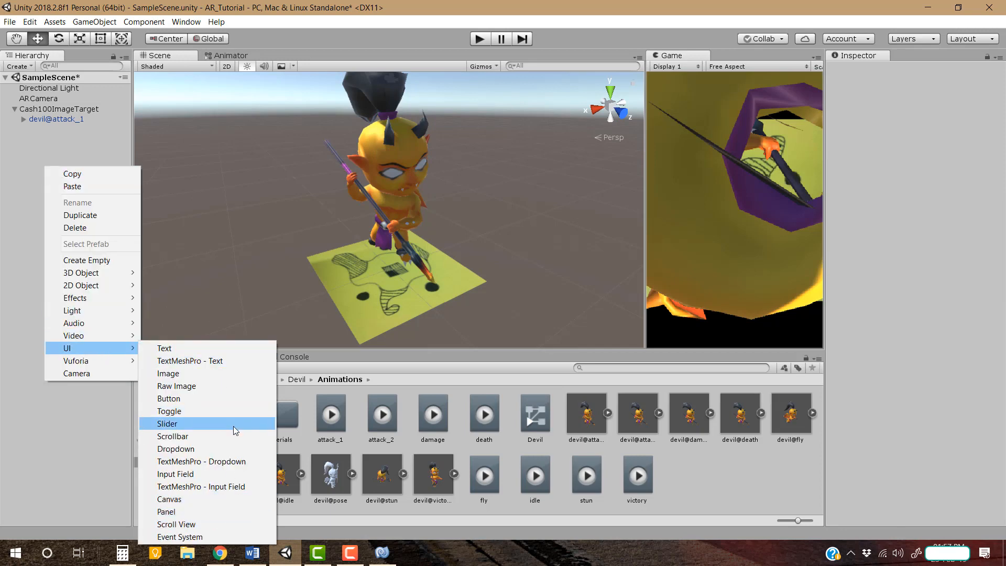
{"action": "left_click", "coordinate": [215, 500]}
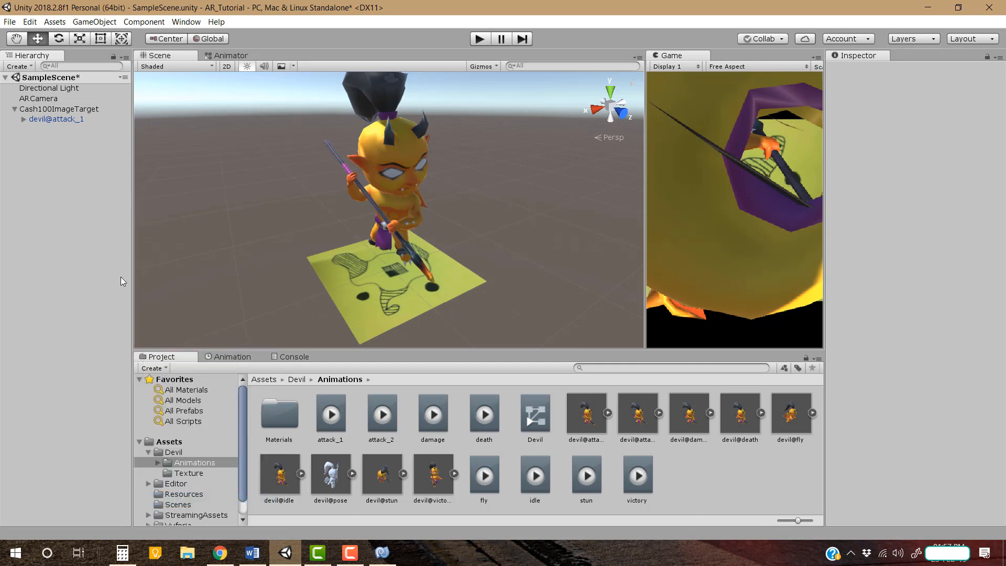
- Create a UI Button under the Canvas and name it AnimationStateIncrease
{"action": "right_click", "coordinate": [42, 134]}
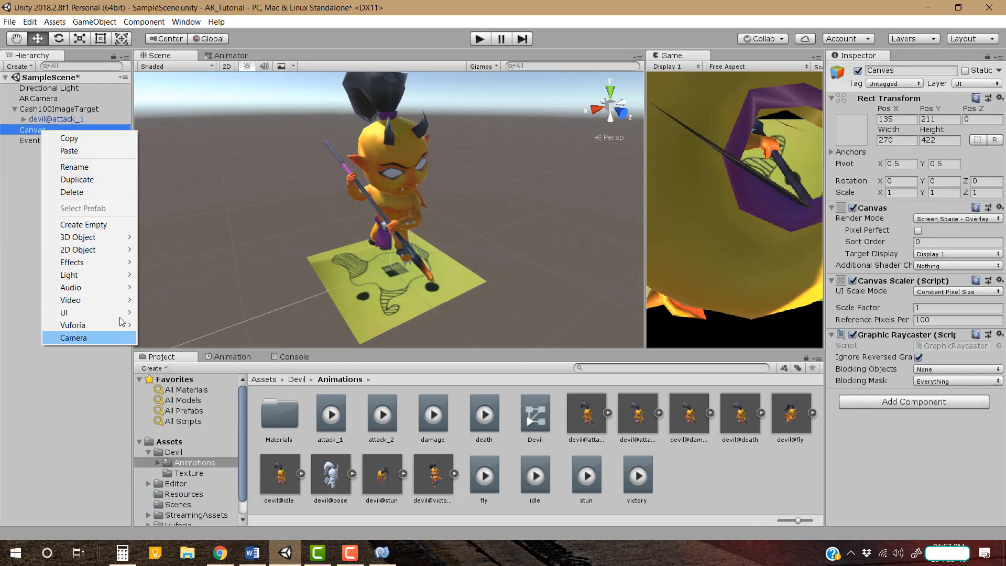
{"action": "mouse_move", "coordinate": [78, 312]}
{"action": "left_click", "coordinate": [210, 363]}
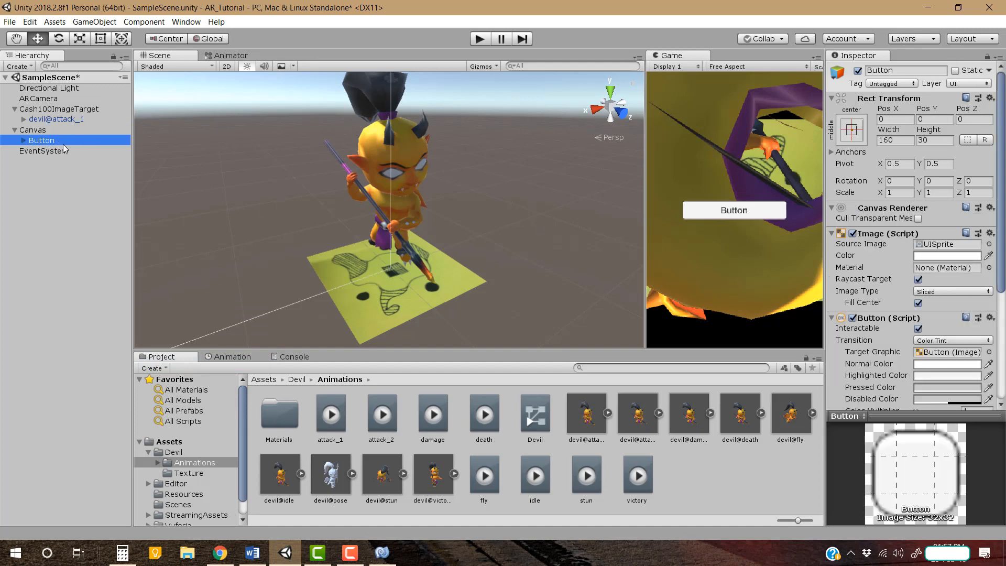
{"action": "type", "text": "AnimationStateIncrease"}
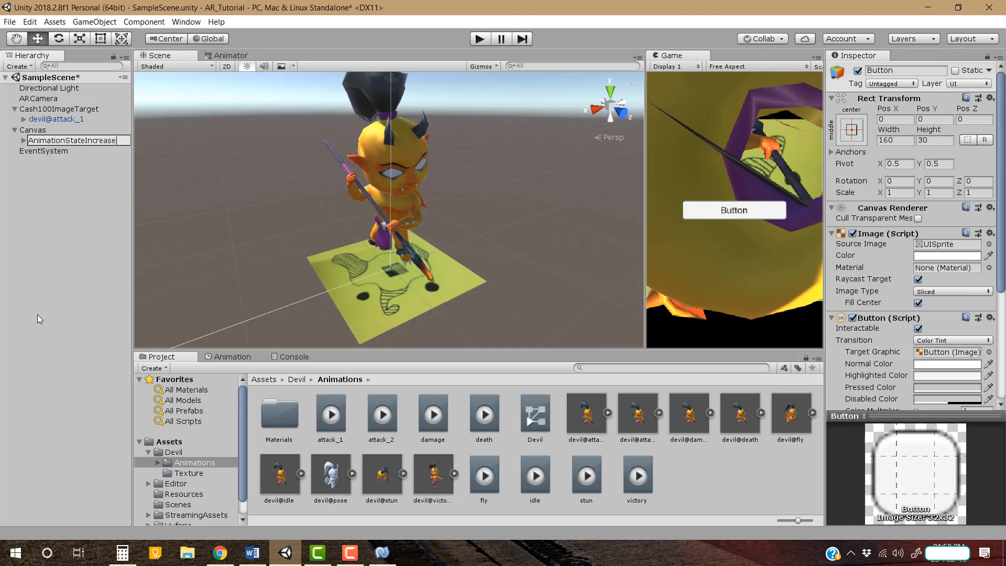
{"action": "key", "text": "Return"}
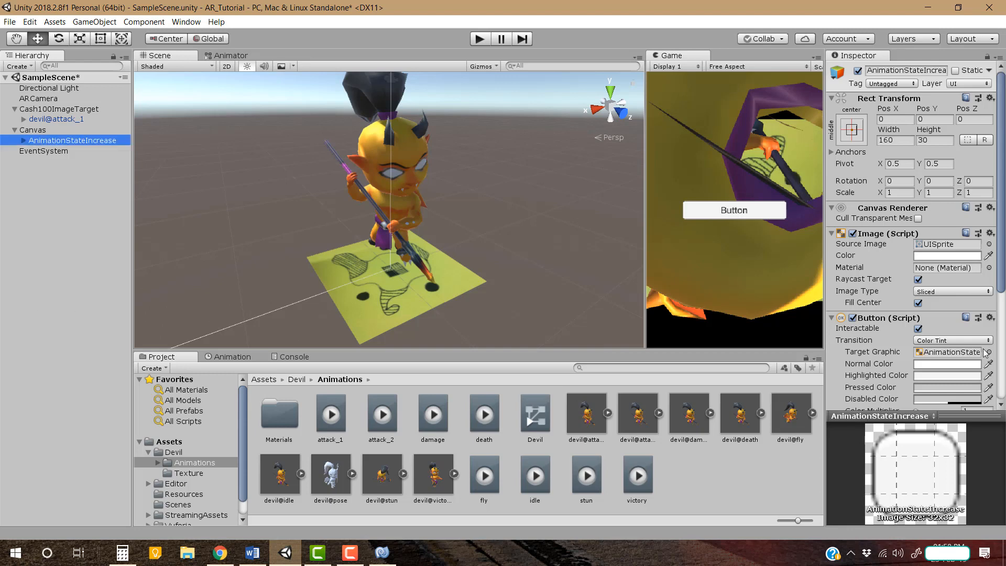
- Check the UpdateState method in MonoDevelop, return to Unity and add an On Click entry targeting devil@attack_1 to the AnimationStateIncrease button
{"action": "scroll", "coordinate": [900, 340], "scroll_direction": "down", "scroll_amount": 5}
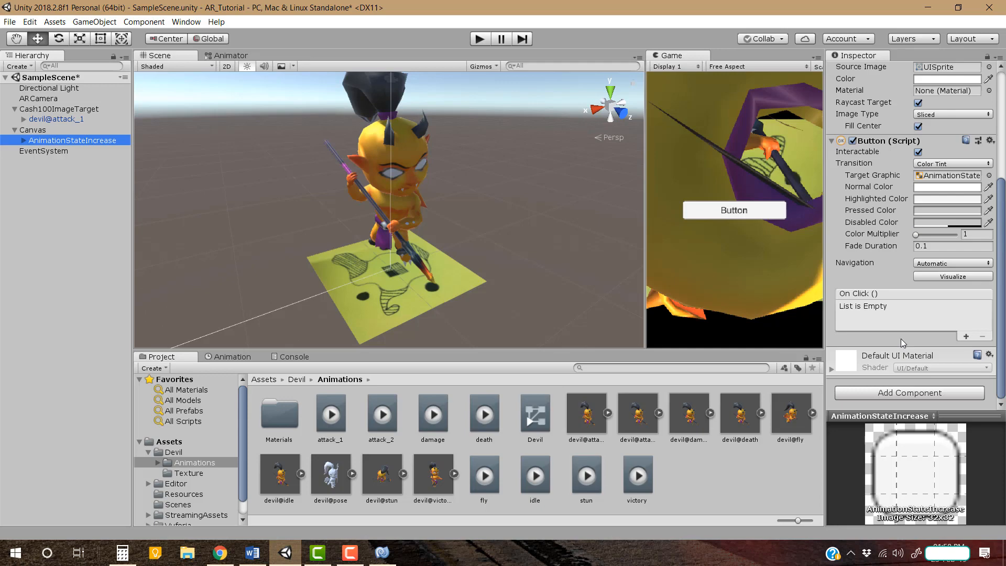
{"action": "key", "text": "alt+Tab"}
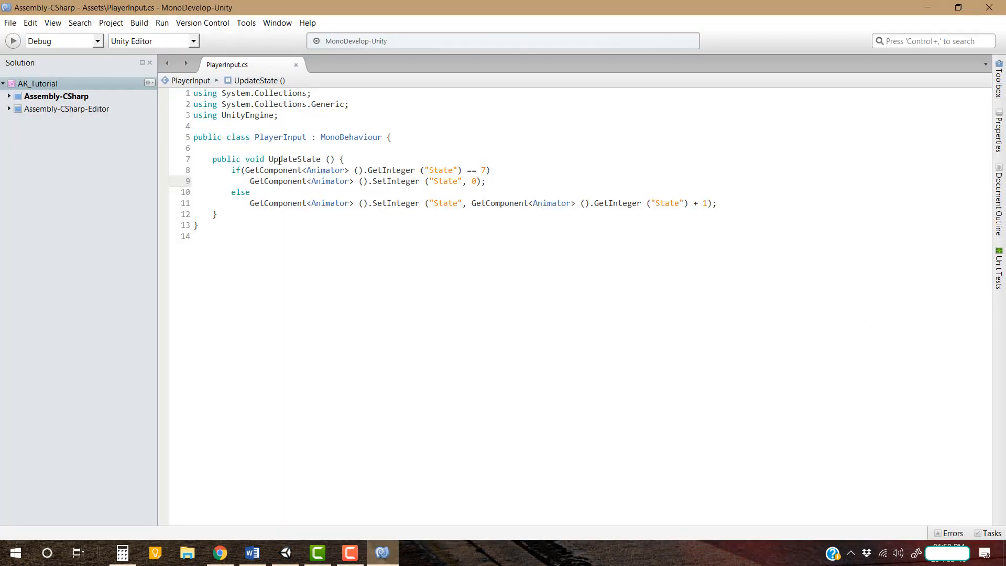
{"action": "left_click_drag", "start_coordinate": [276, 148], "coordinate": [474, 210]}
{"action": "left_click", "coordinate": [777, 210]}
{"action": "key", "text": "alt+Tab"}
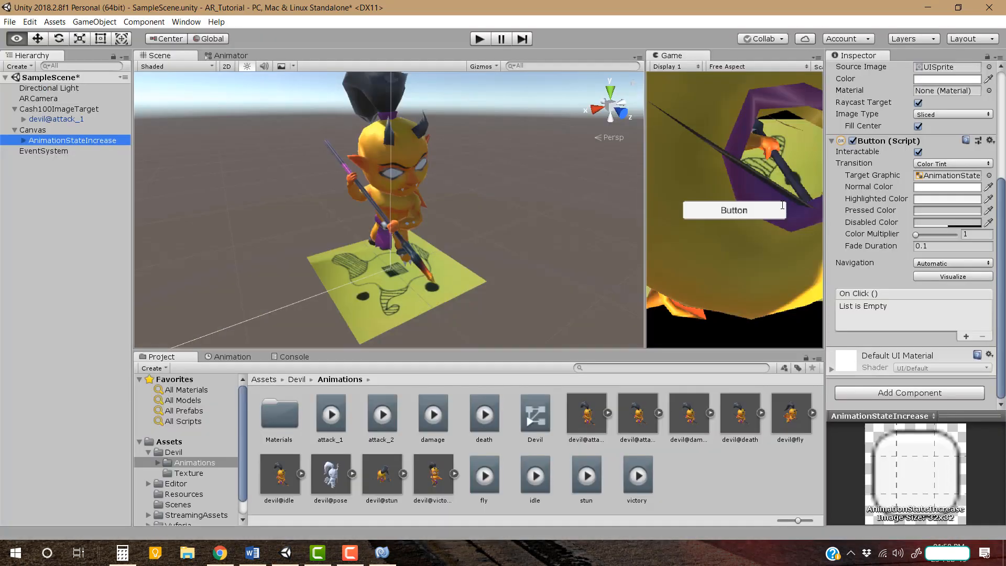
{"action": "left_click", "coordinate": [966, 335]}
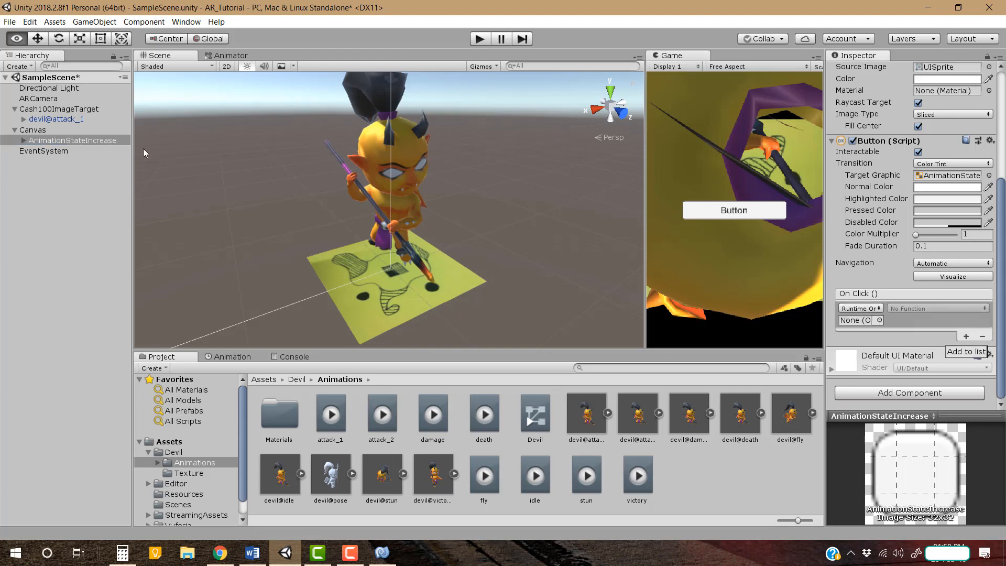
{"action": "left_click_drag", "start_coordinate": [78, 119], "coordinate": [860, 320]}
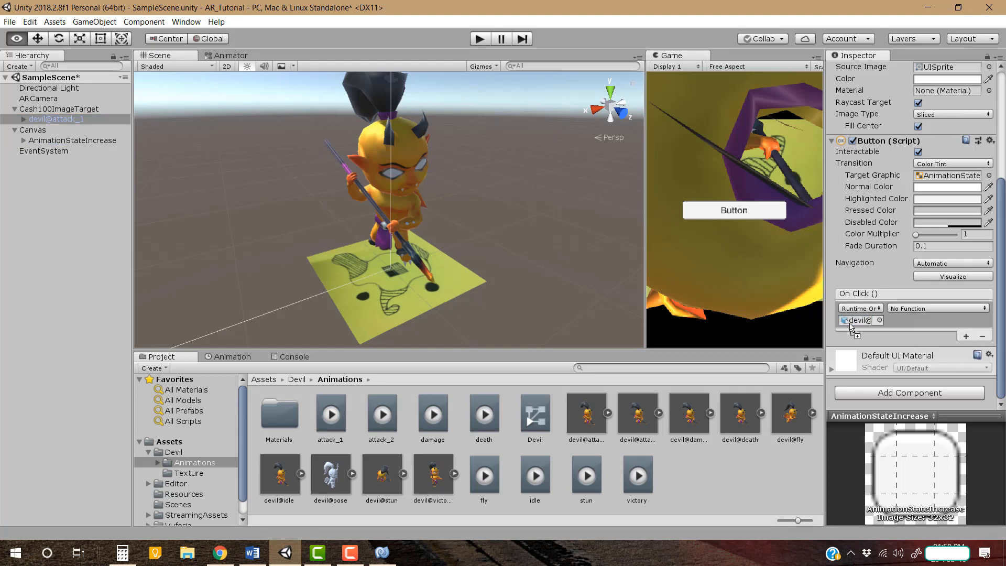
- Set the On Click entry's function to PlayerInput.UpdateState and save the scene
{"action": "left_click", "coordinate": [922, 308]}
{"action": "mouse_move", "coordinate": [926, 375]}
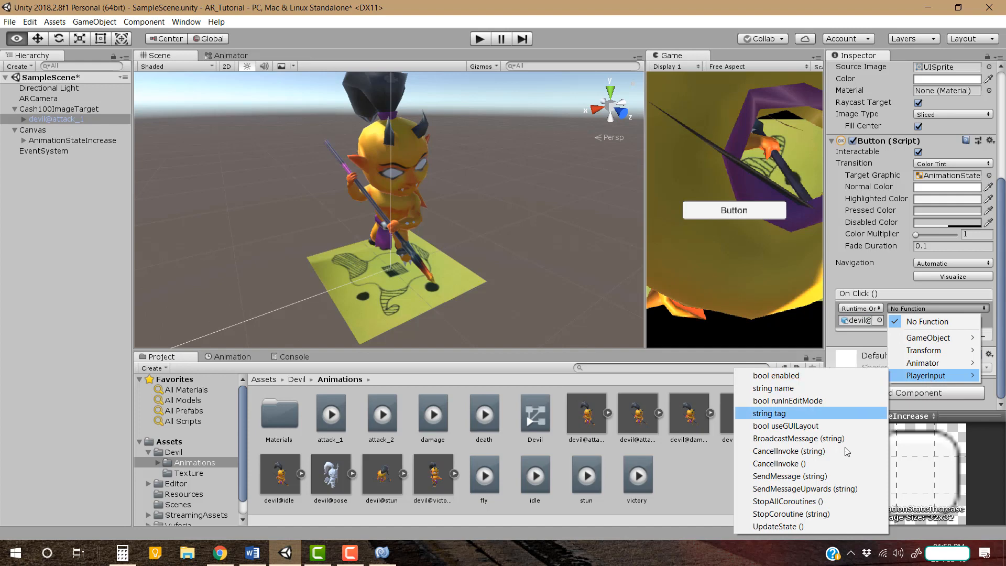
{"action": "left_click", "coordinate": [788, 526]}
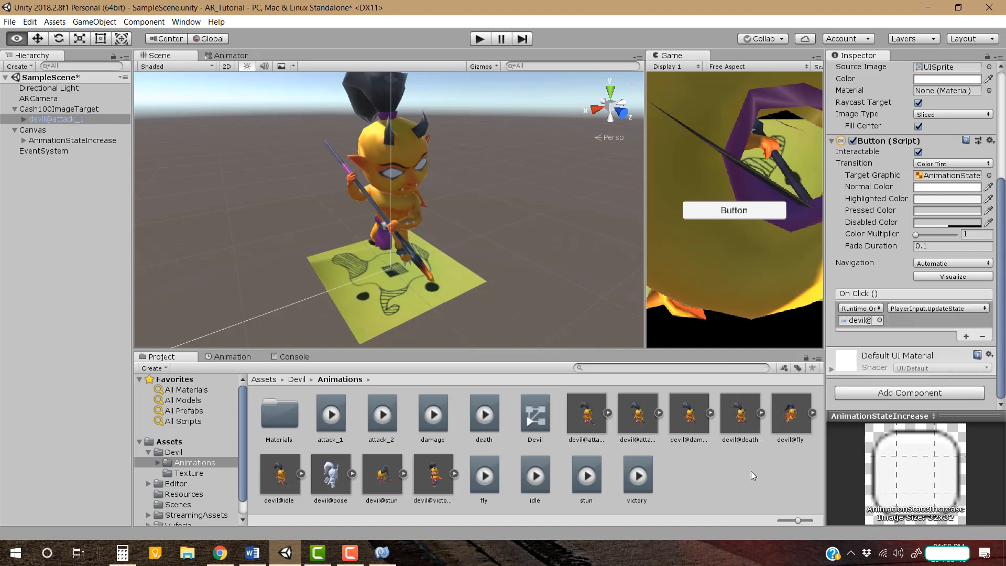
{"action": "left_click", "coordinate": [751, 472]}
{"action": "left_click", "coordinate": [57, 214]}
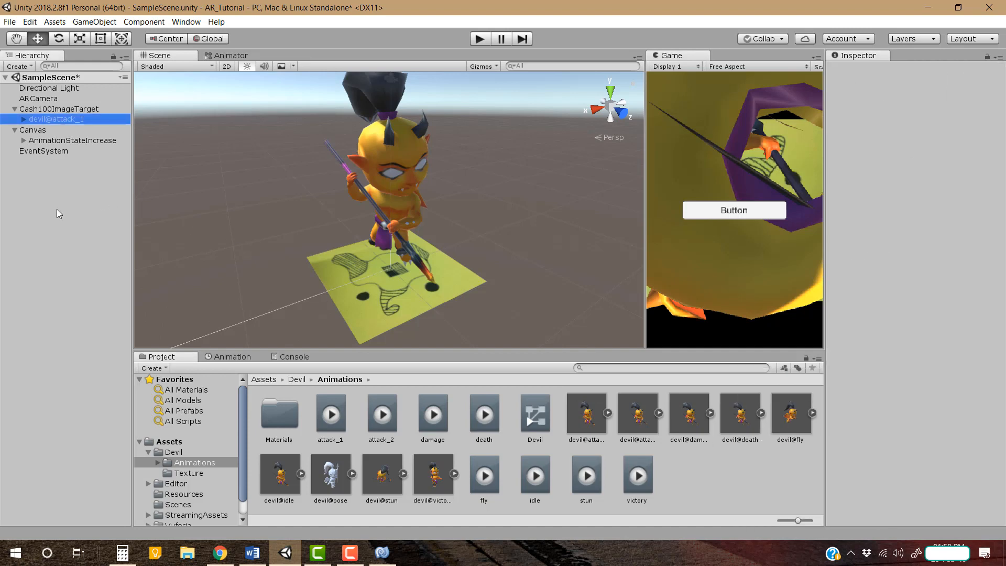
{"action": "key", "text": "ctrl+s"}
- Apply the top-left anchor preset to AnimationStateIncrease, including its pivot and position, and save the scene
{"action": "double_click", "coordinate": [47, 141]}
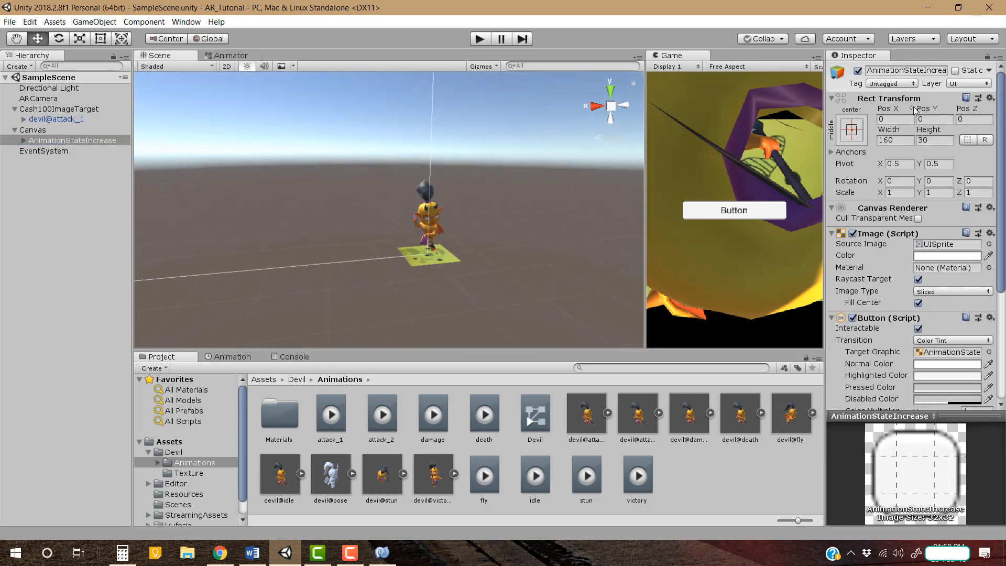
{"action": "left_click", "coordinate": [854, 133]}
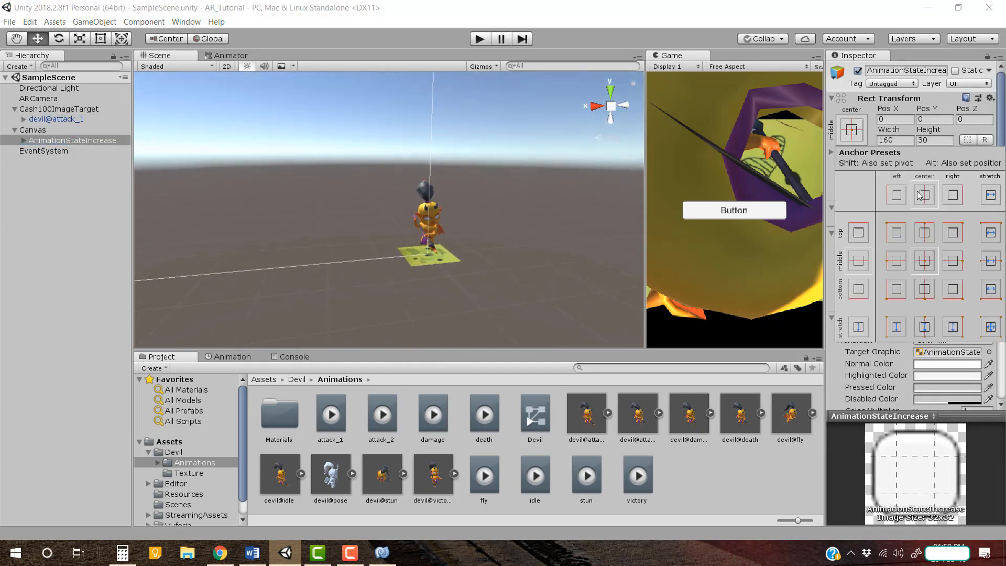
{"action": "left_click", "coordinate": [901, 231], "text": "alt+shift"}
{"action": "left_click", "coordinate": [776, 139]}
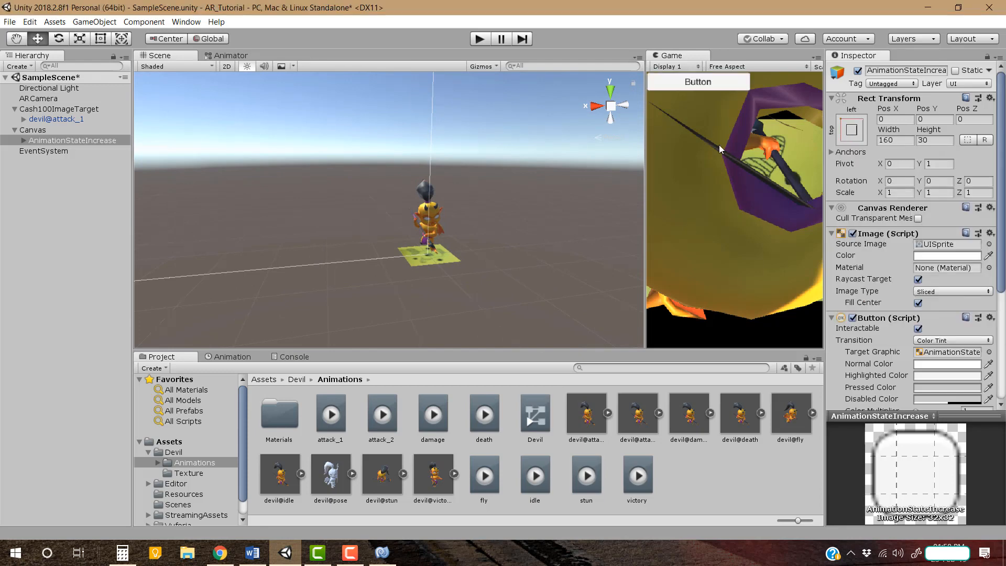
{"action": "key", "text": "ctrl+s"}
- Set the label of the AnimationStateIncrease button to "Change State" and save the scene, collapsing the hierarchy branches
{"action": "left_click", "coordinate": [29, 142]}
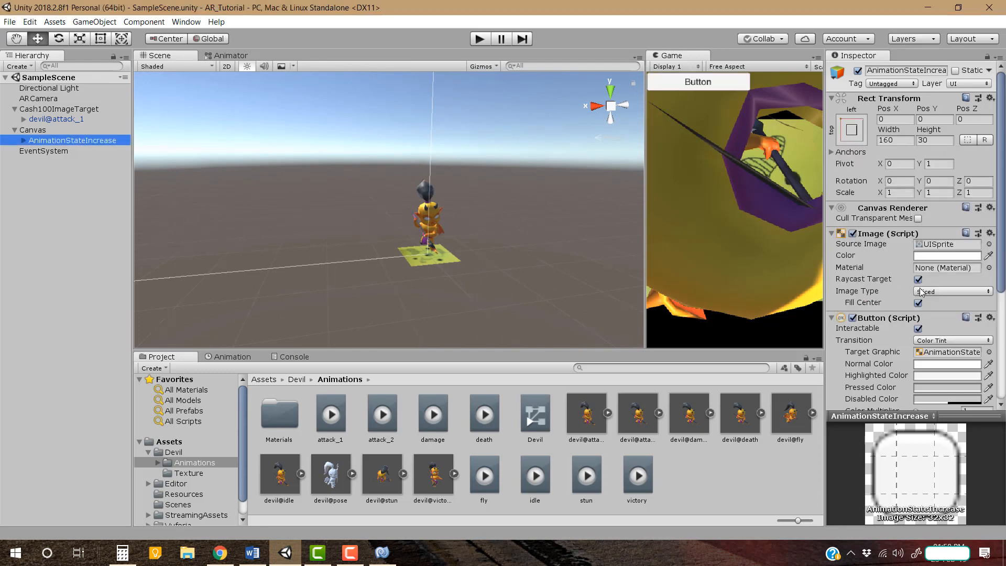
{"action": "scroll", "coordinate": [921, 292], "scroll_direction": "down", "scroll_amount": 5}
{"action": "left_click", "coordinate": [23, 141]}
{"action": "left_click", "coordinate": [46, 151]}
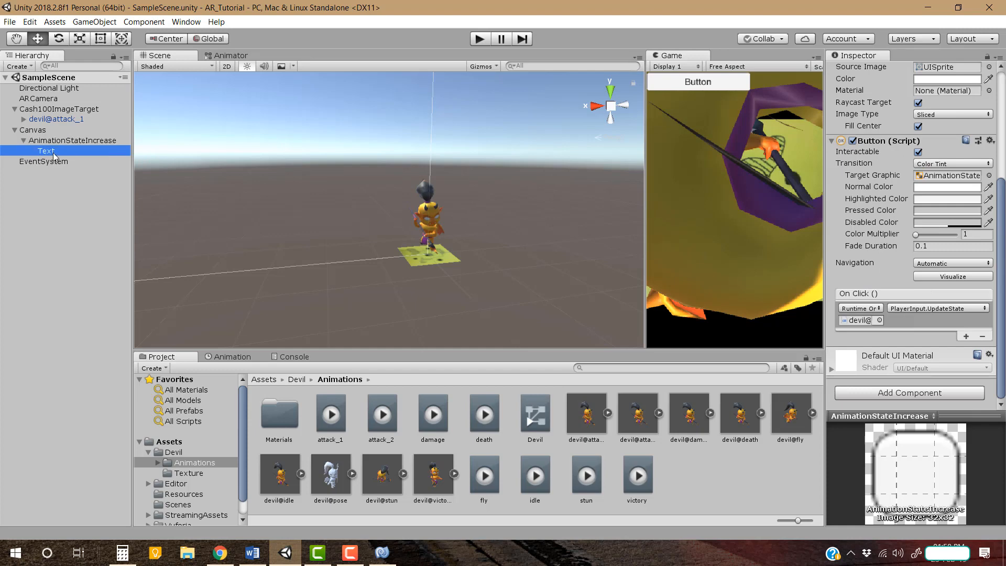
{"action": "left_click", "coordinate": [921, 148]}
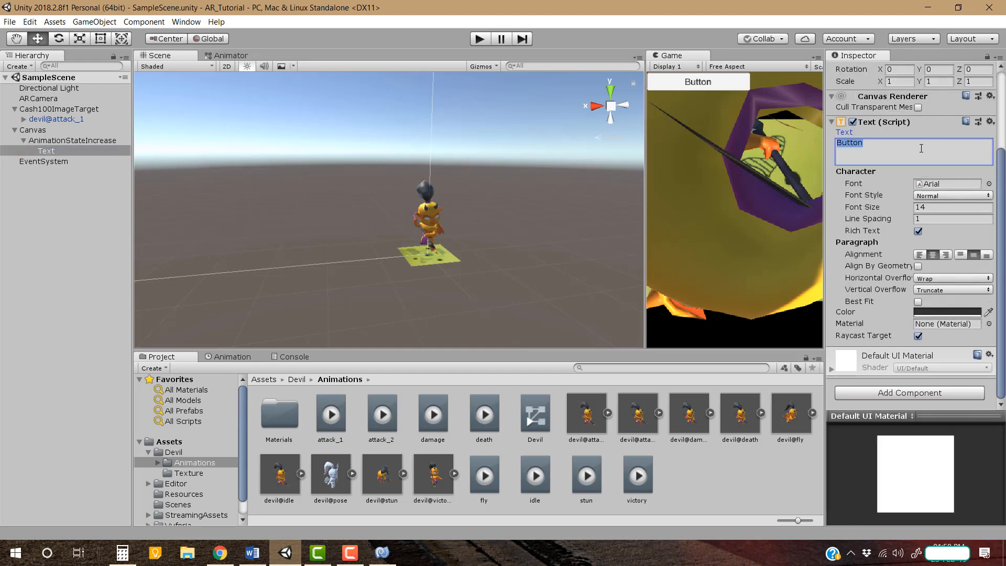
{"action": "type", "text": "Change State"}
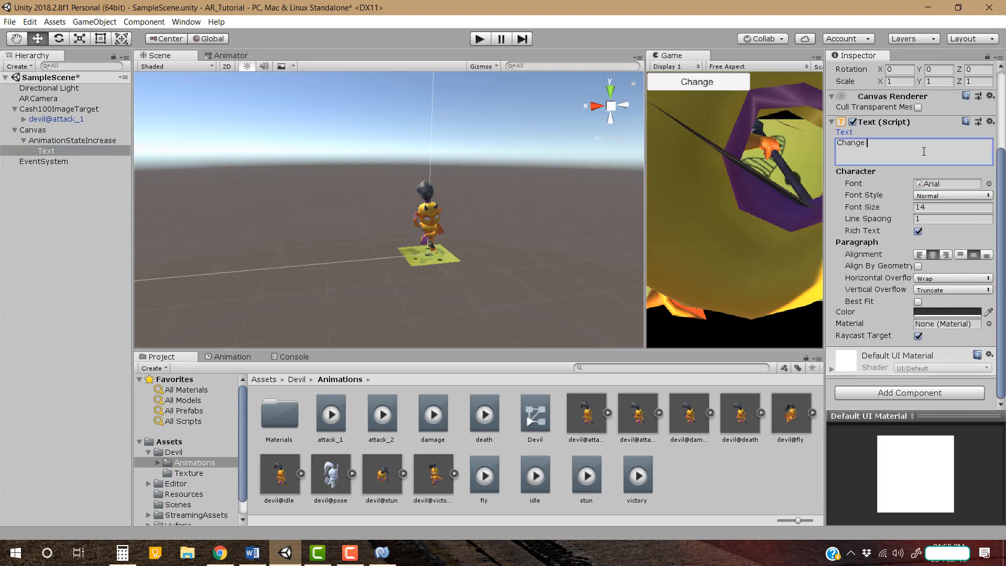
{"action": "left_click", "coordinate": [53, 233]}
{"action": "key", "text": "ctrl+s"}
{"action": "left_click", "coordinate": [24, 141]}
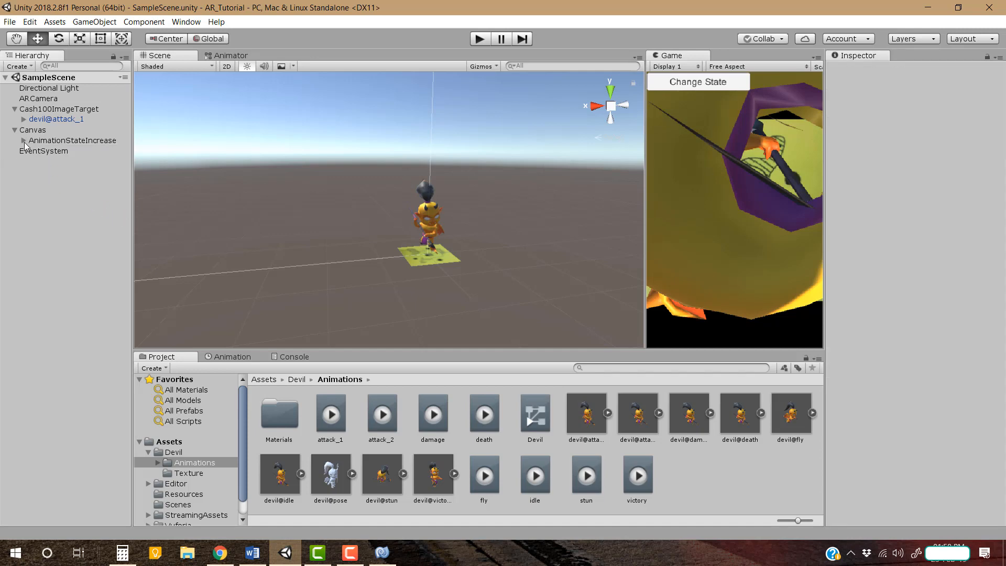
{"action": "left_click", "coordinate": [14, 132]}
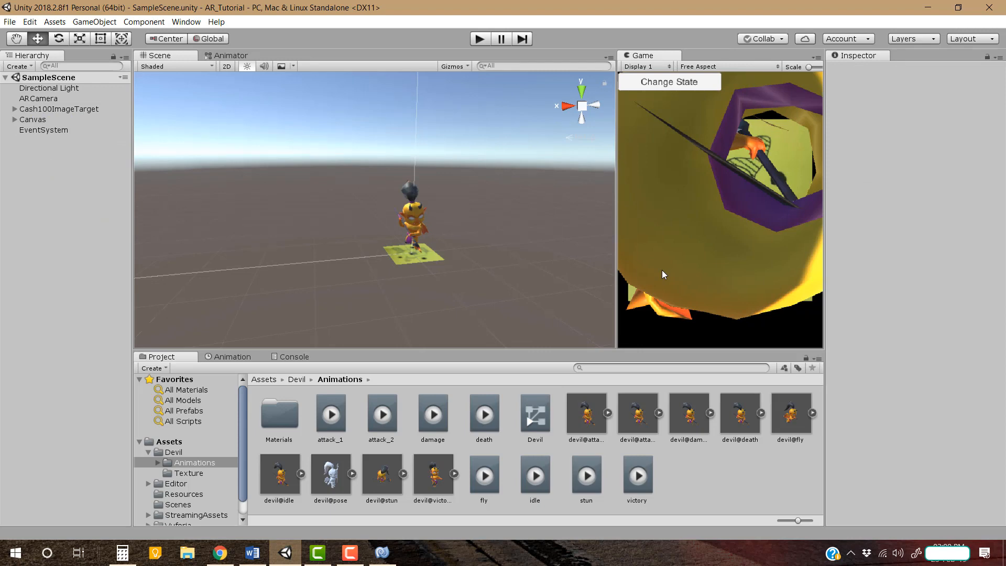
- Test the scene in Play mode by triggering Change State three times with the image target in view, and stop playback
{"action": "left_click", "coordinate": [478, 40]}
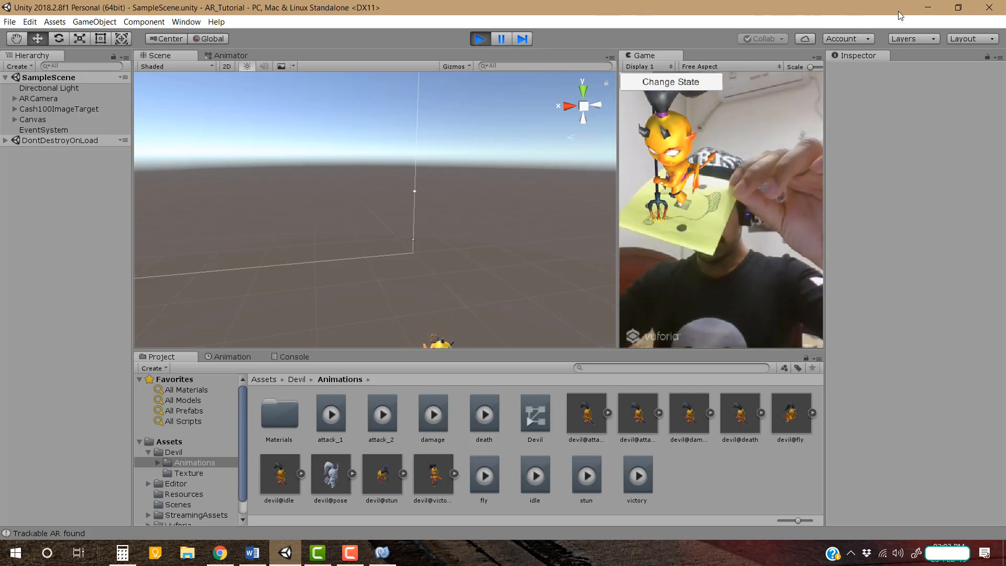
{"action": "left_click", "coordinate": [708, 82]}
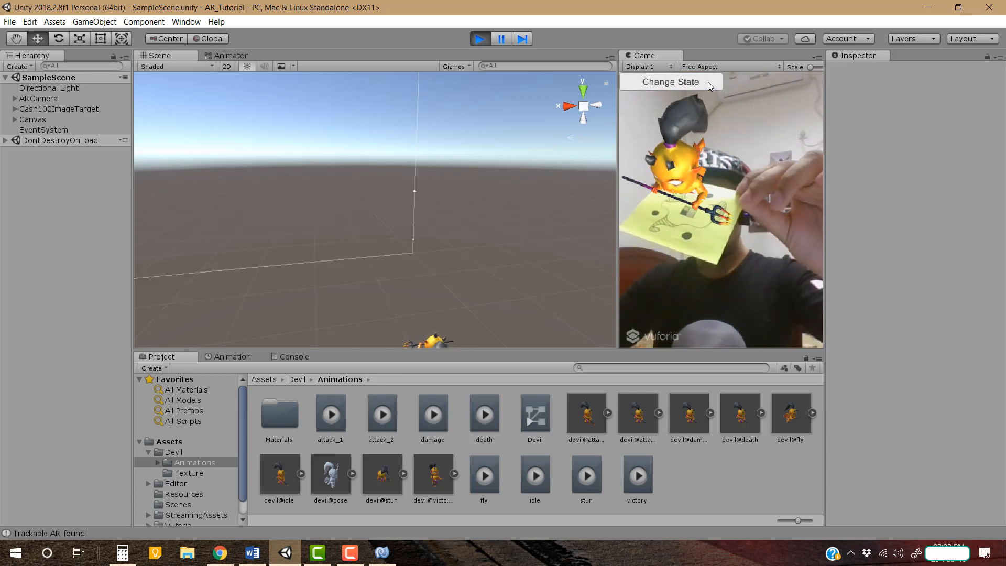
{"action": "left_click", "coordinate": [709, 81]}
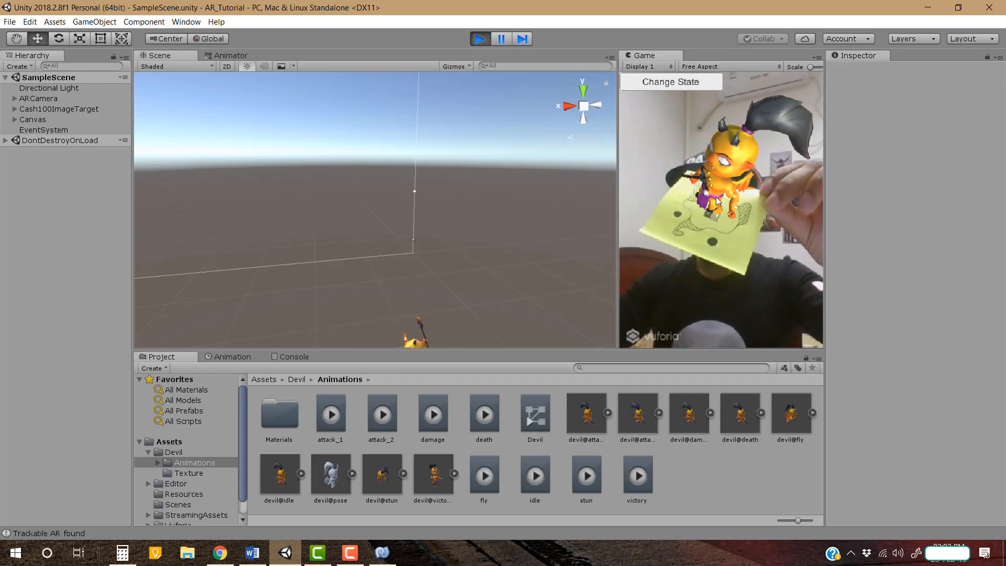
{"action": "left_click", "coordinate": [673, 83]}
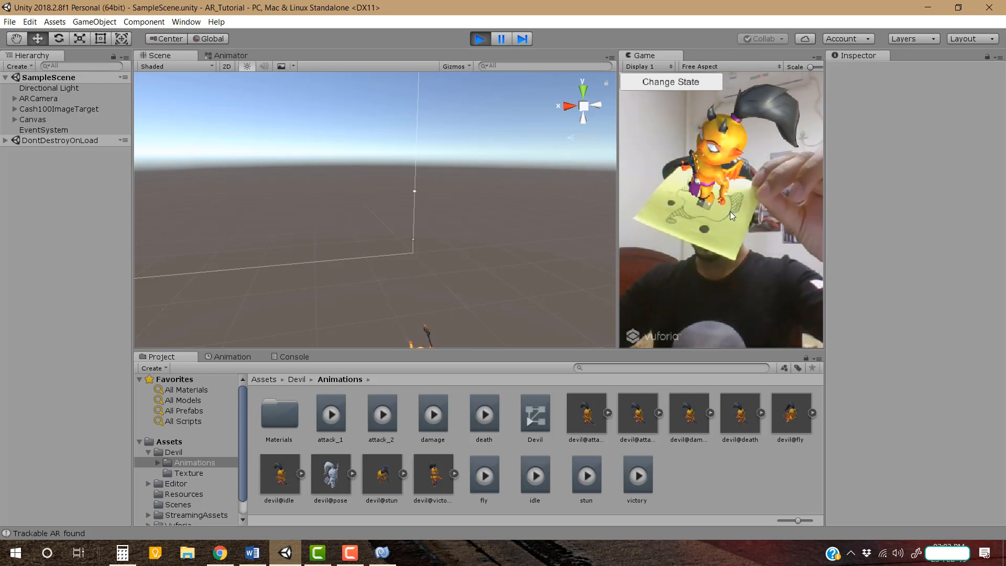
{"action": "left_click", "coordinate": [480, 39]}
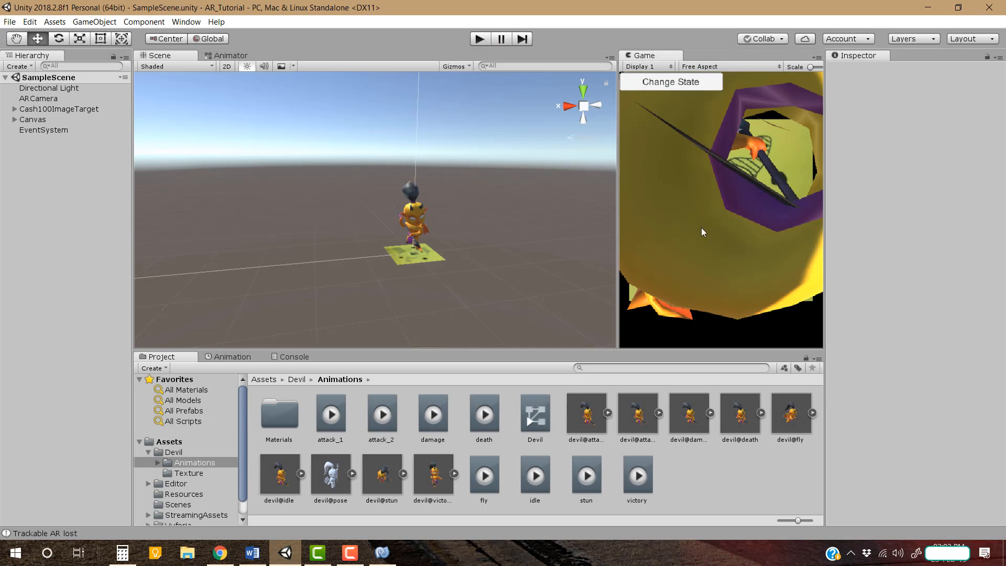
- Set the Render Mode of the Canvas to World Space
{"action": "left_click", "coordinate": [39, 121]}
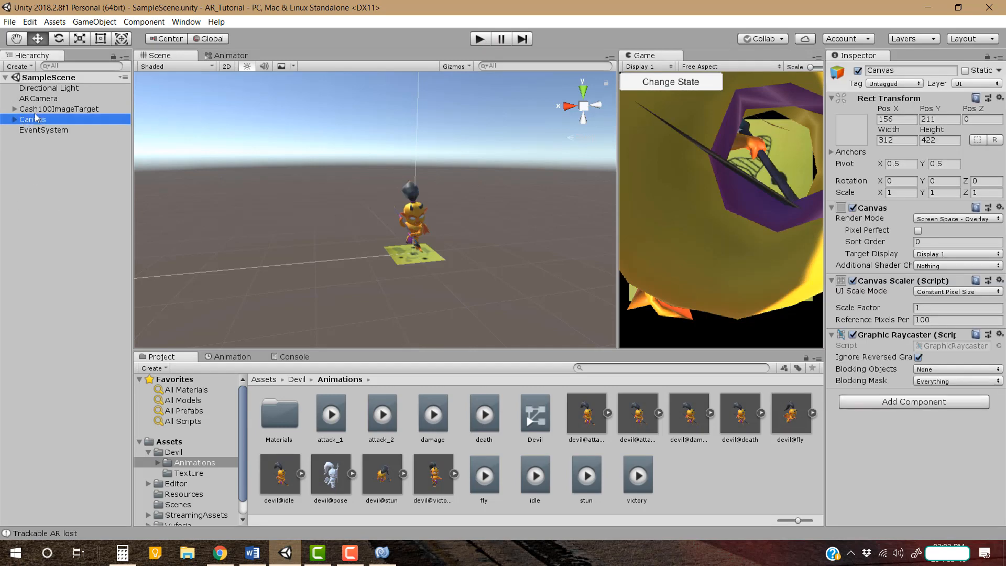
{"action": "left_click", "coordinate": [809, 252]}
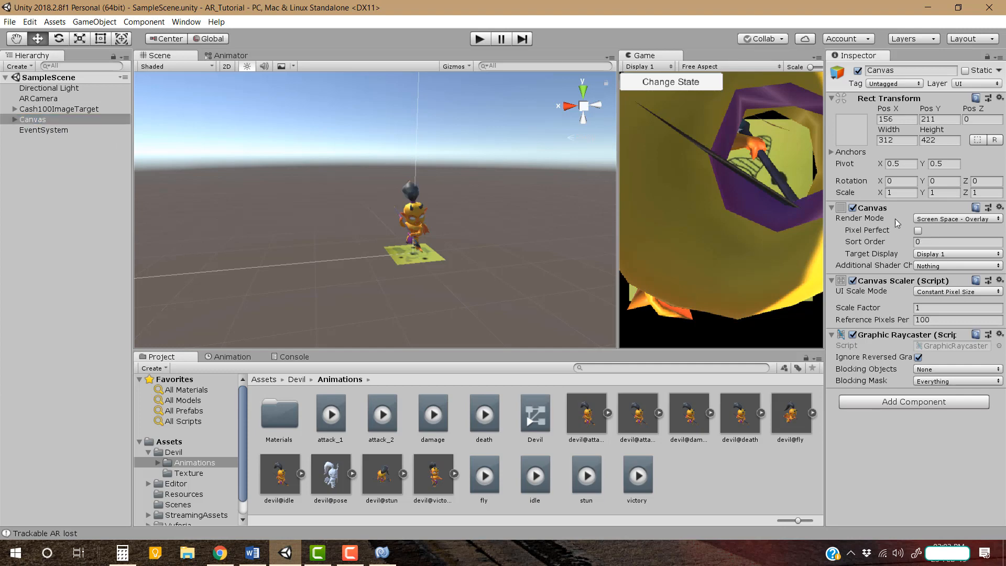
{"action": "left_click", "coordinate": [941, 220]}
{"action": "left_click", "coordinate": [940, 259]}
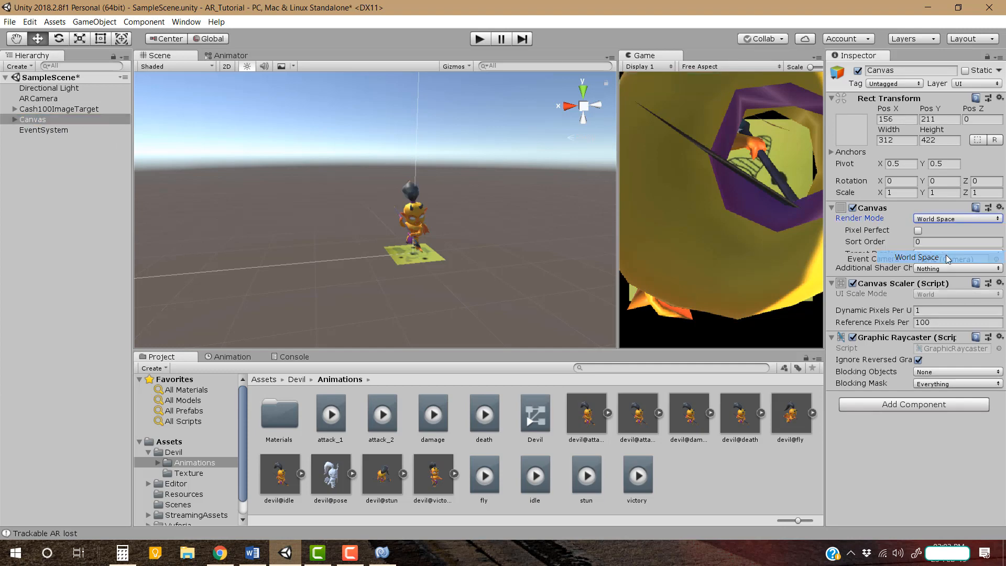
{"action": "scroll", "coordinate": [487, 226], "scroll_direction": "down", "scroll_amount": 2}
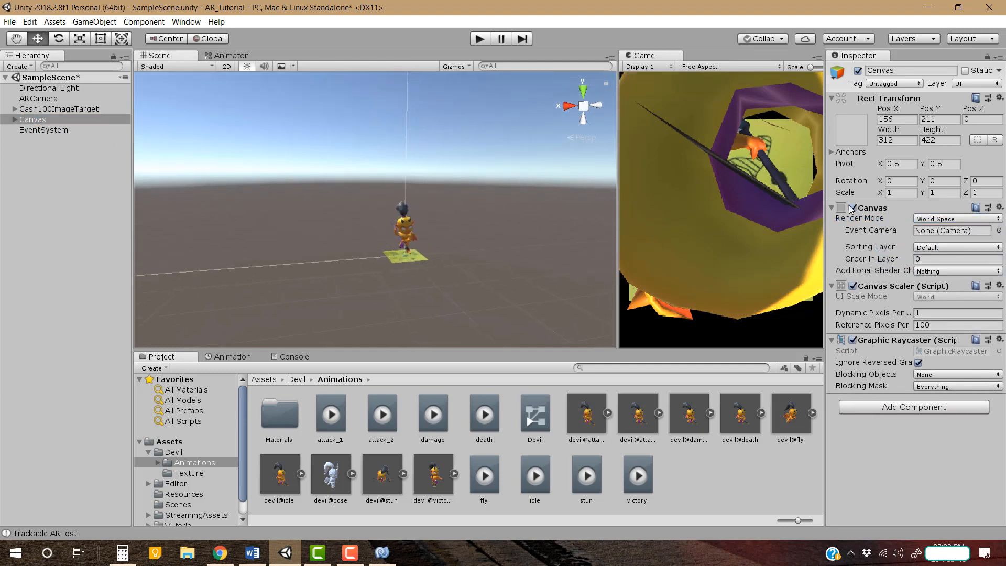
- Set the scale of the Canvas to 0.001 on the X, Y and Z axes
{"action": "left_click", "coordinate": [907, 194]}
{"action": "type", "text": ".0"}
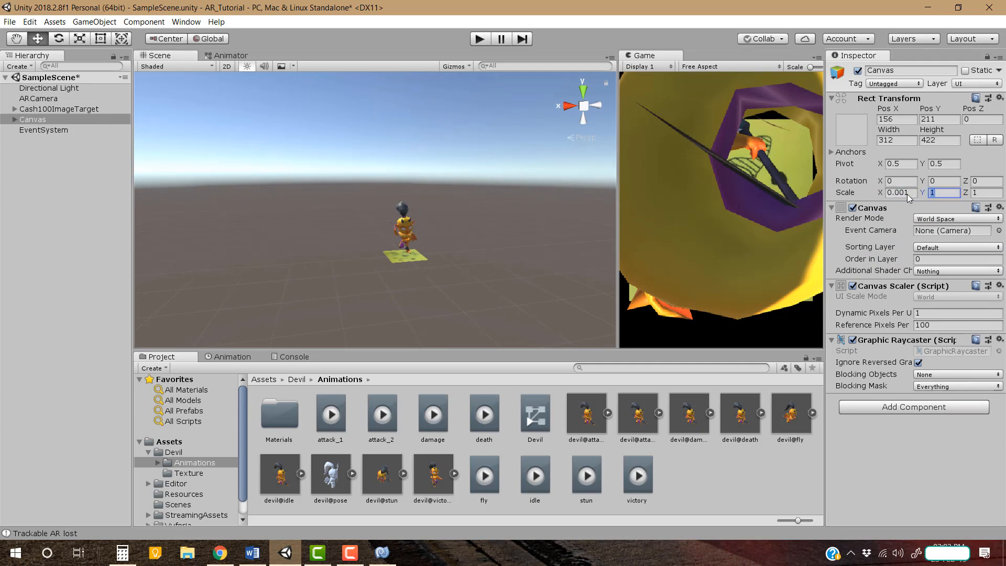
{"action": "type", "text": "0.001"}
{"action": "key", "text": "Tab"}
{"action": "type", "text": "0.001"}
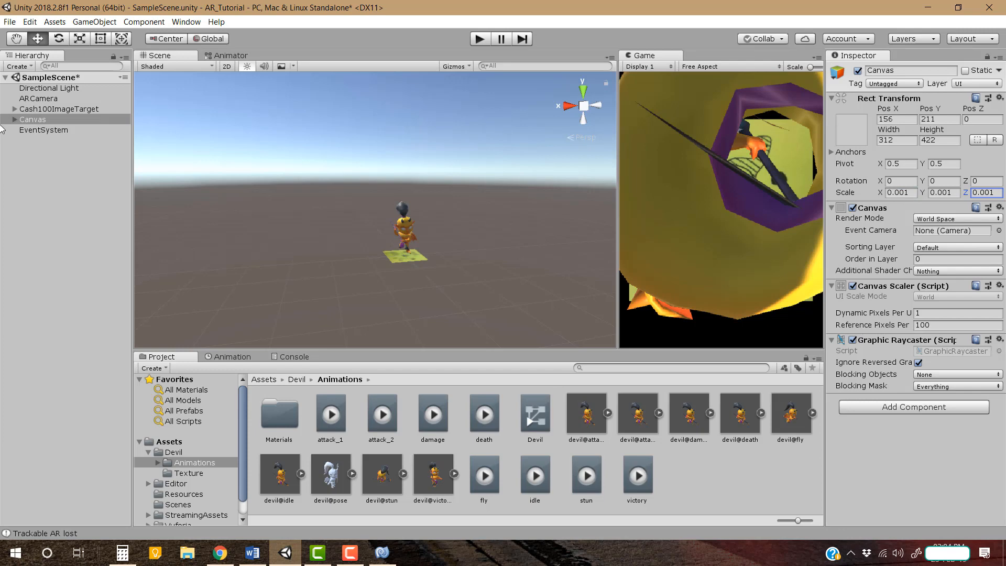
- Make the Canvas a child of Cash100ImageTarget and set its X, Y and Z position to 0
{"action": "left_click_drag", "start_coordinate": [23, 118], "coordinate": [46, 109]}
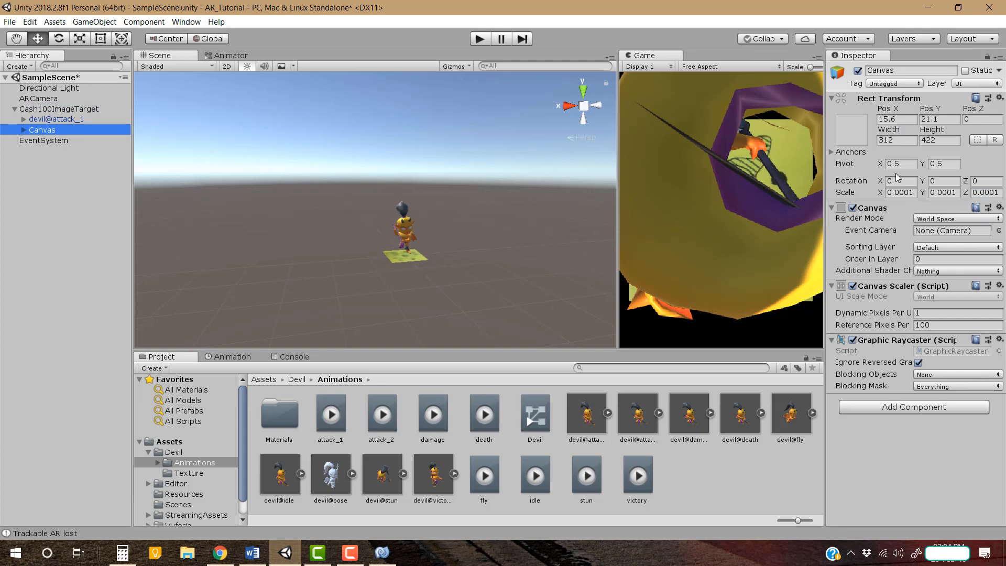
{"action": "left_click", "coordinate": [889, 120]}
{"action": "type", "text": "0"}
{"action": "key", "text": "Tab"}
{"action": "type", "text": "0"}
{"action": "key", "text": "Tab"}
{"action": "type", "text": "0"}
- Restore the scale of the nested Canvas to 0.001 on all three axes
{"action": "scroll", "coordinate": [422, 255], "scroll_direction": "up", "scroll_amount": 10}
{"action": "right_click_drag", "start_coordinate": [450, 262], "coordinate": [530, 286]}
{"action": "scroll", "coordinate": [529, 286], "scroll_direction": "down", "scroll_amount": 5}
{"action": "left_click", "coordinate": [908, 193]}
{"action": "left_click", "coordinate": [907, 193]}
{"action": "key", "text": "BackSpace"}
{"action": "left_click", "coordinate": [950, 193]}
{"action": "left_click", "coordinate": [950, 192]}
{"action": "key", "text": "BackSpace"}
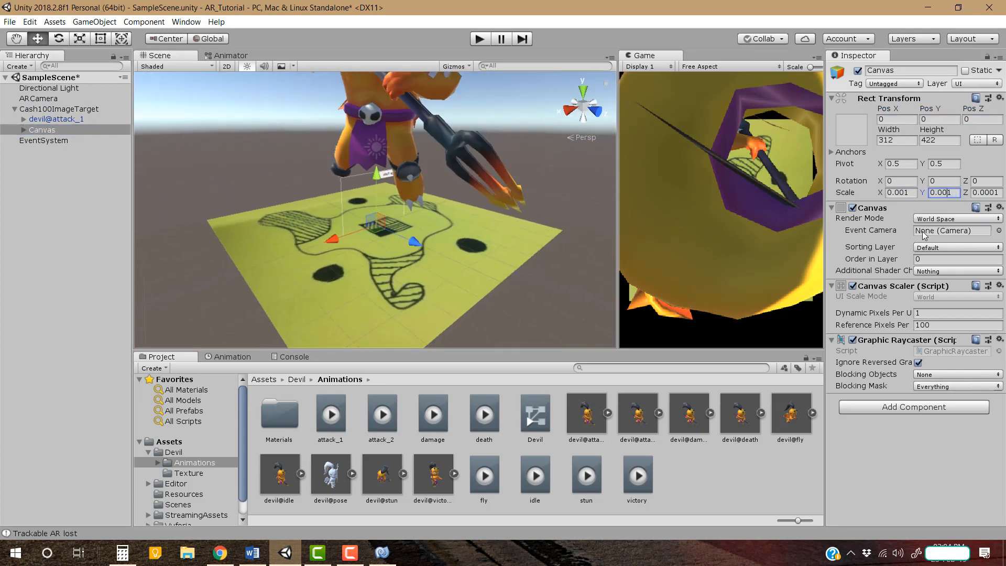
{"action": "key", "text": "Tab"}
{"action": "key", "text": "Right"}
{"action": "key", "text": "Left"}
{"action": "key", "text": "BackSpace"}
- Enlarge the Canvas to a scale of 0.003 on the X, Y and Z axes
{"action": "left_click", "coordinate": [905, 193]}
{"action": "key", "text": "BackSpace"}
{"action": "type", "text": "4"}
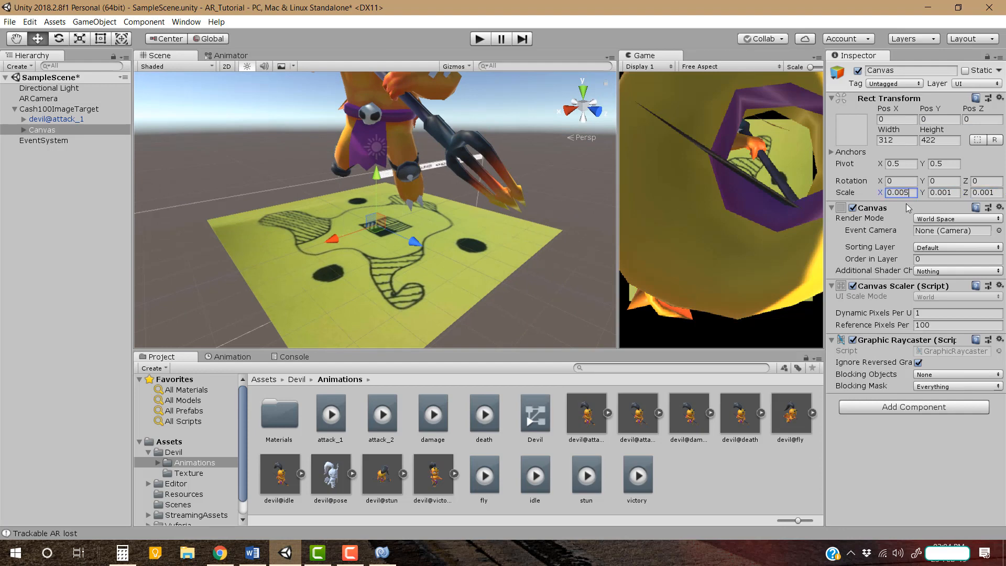
{"action": "key", "text": "BackSpace"}
{"action": "type", "text": "3"}
{"action": "key", "text": "Tab"}
{"action": "key", "text": "Right"}
{"action": "key", "text": "BackSpace"}
{"action": "type", "text": "3"}
{"action": "key", "text": "Tab"}
{"action": "key", "text": "Right"}
{"action": "key", "text": "BackSpace"}
{"action": "type", "text": "3"}
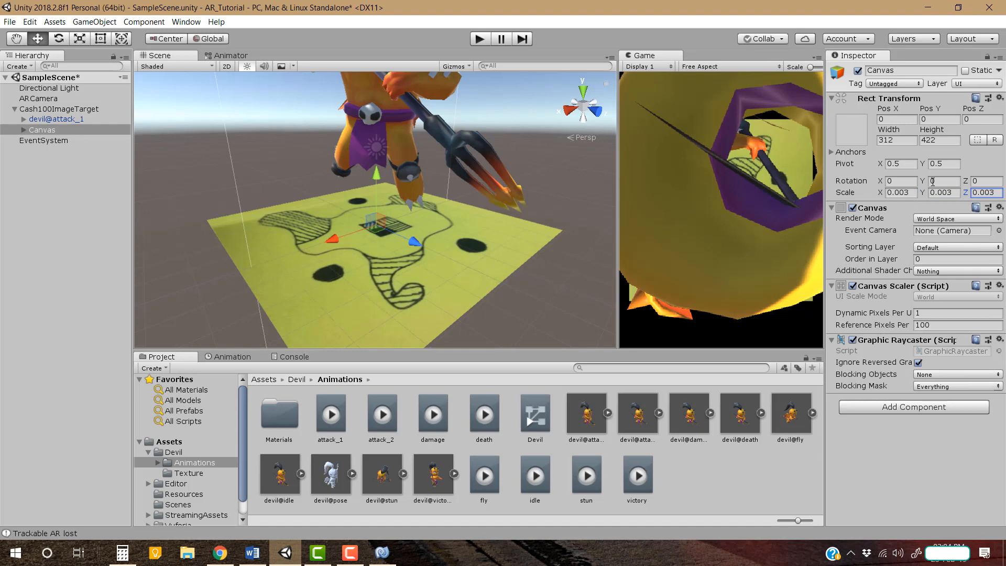
- Try an X rotation of 270 on the Canvas, and set it to 90 so it lies flat on the image target
{"action": "left_click", "coordinate": [900, 181]}
{"action": "type", "text": "270"}
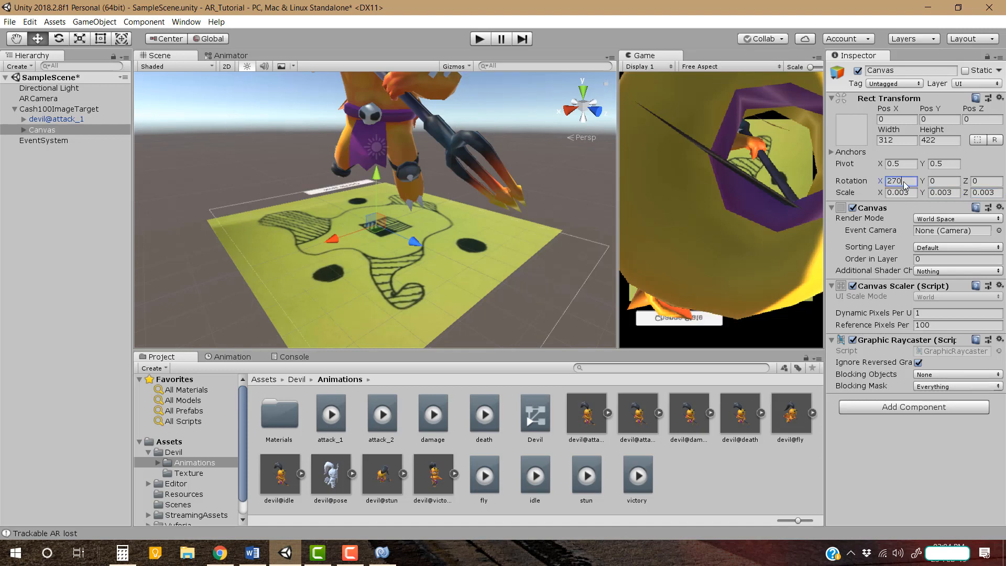
{"action": "key", "text": "BackSpace"}
{"action": "key", "text": "BackSpace"}
{"action": "key", "text": "BackSpace"}
{"action": "type", "text": "90"}
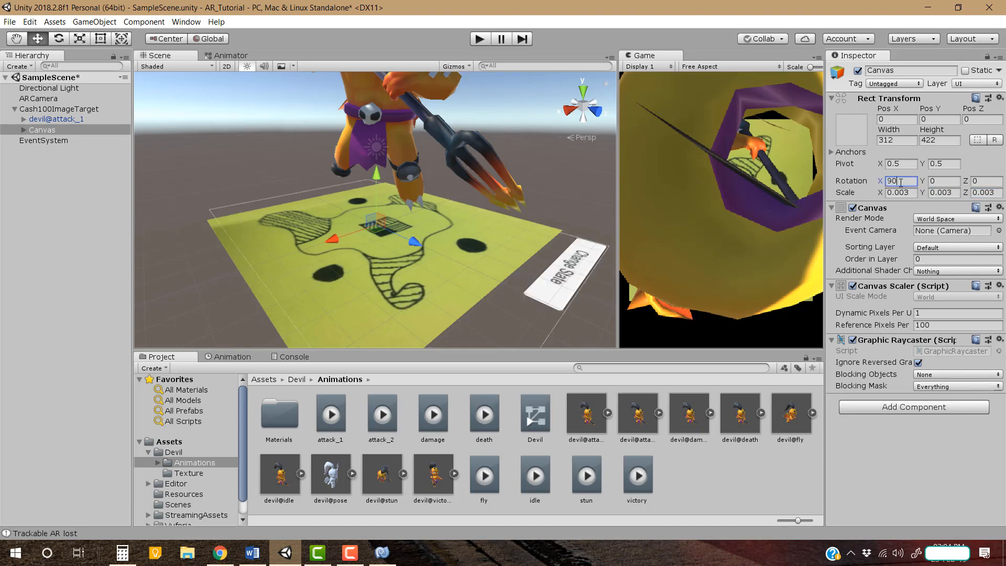
- From the top view, resize the Canvas with the Rect tool to fit the image target's edges, about 333 by 328
{"action": "left_click", "coordinate": [583, 91]}
{"action": "key", "text": "f"}
{"action": "scroll", "coordinate": [450, 215], "scroll_direction": "up", "scroll_amount": 7}
{"action": "mouse_move", "coordinate": [467, 230]}
{"action": "middle_mouse_down"}
{"action": "mouse_move", "coordinate": [487, 211]}
{"action": "mouse_move", "coordinate": [478, 223]}
{"action": "middle_mouse_up"}
{"action": "key", "text": "t"}
{"action": "left_click_drag", "start_coordinate": [395, 93], "coordinate": [396, 120]}
{"action": "left_click_drag", "start_coordinate": [414, 319], "coordinate": [427, 294]}
{"action": "left_click_drag", "start_coordinate": [305, 197], "coordinate": [300, 197]}
{"action": "left_click_drag", "start_coordinate": [471, 204], "coordinate": [477, 204]}
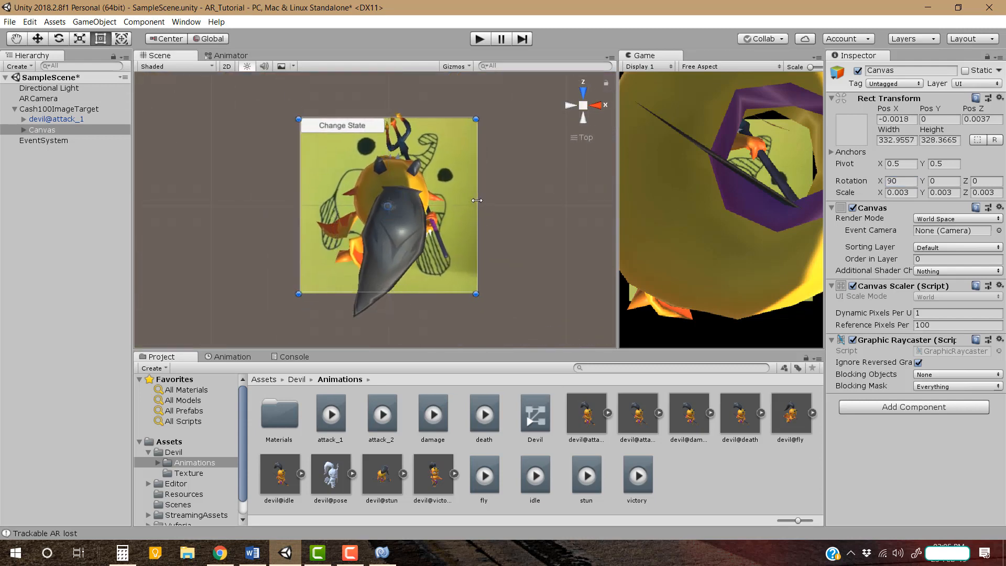
{"action": "key", "text": "w"}
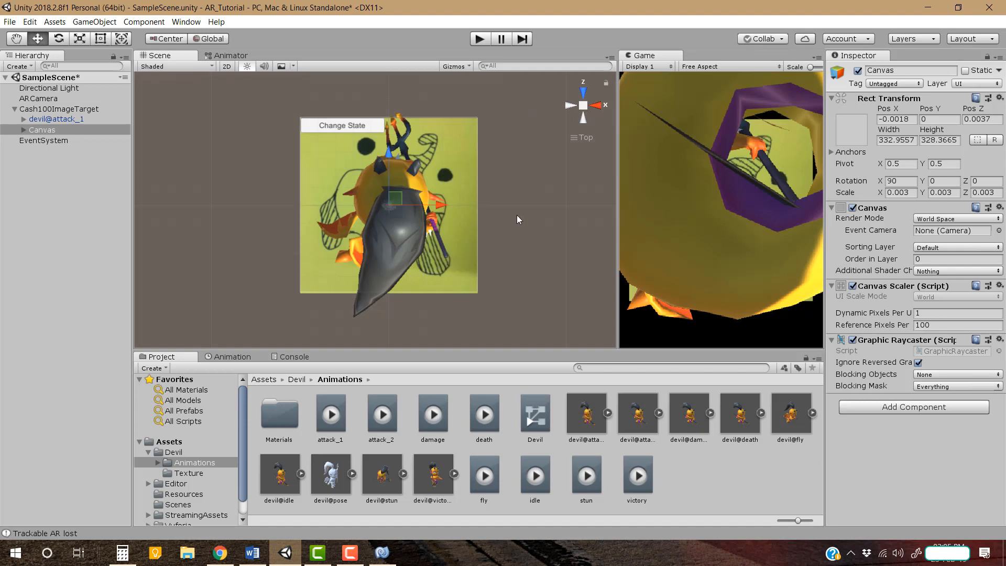
- Duplicate the AnimationStateIncrease button three times inside the Canvas
{"action": "left_click", "coordinate": [23, 130]}
{"action": "left_click", "coordinate": [72, 140]}
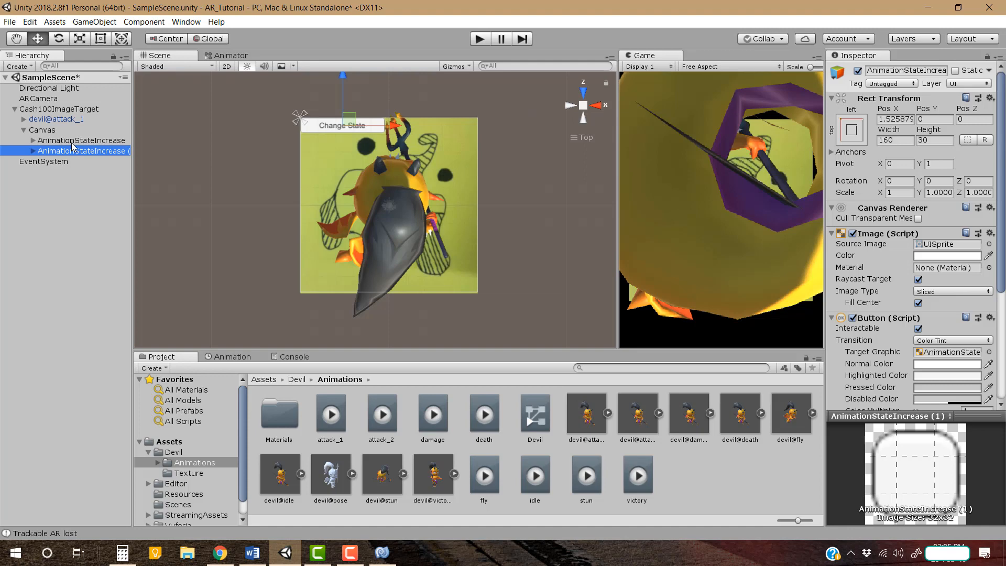
{"action": "key", "text": "ctrl+d"}
{"action": "key", "text": "ctrl+d"}
- Apply the top-right, bottom-left and bottom-right anchor presets to the three duplicated buttons, one each, including pivot and position
{"action": "left_click", "coordinate": [78, 151]}
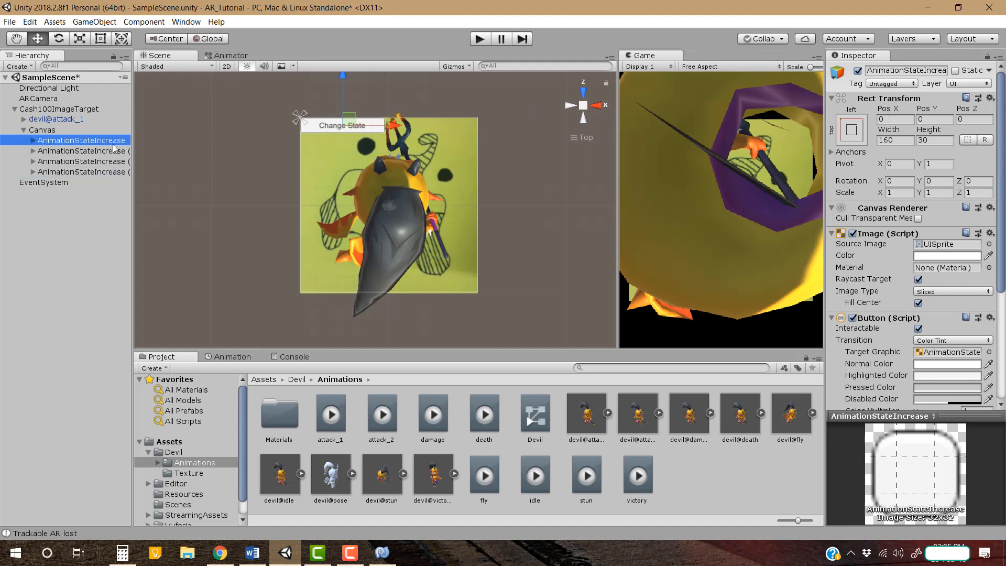
{"action": "left_click", "coordinate": [852, 130]}
{"action": "left_click", "coordinate": [957, 237], "text": "alt"}
{"action": "left_click", "coordinate": [108, 161]}
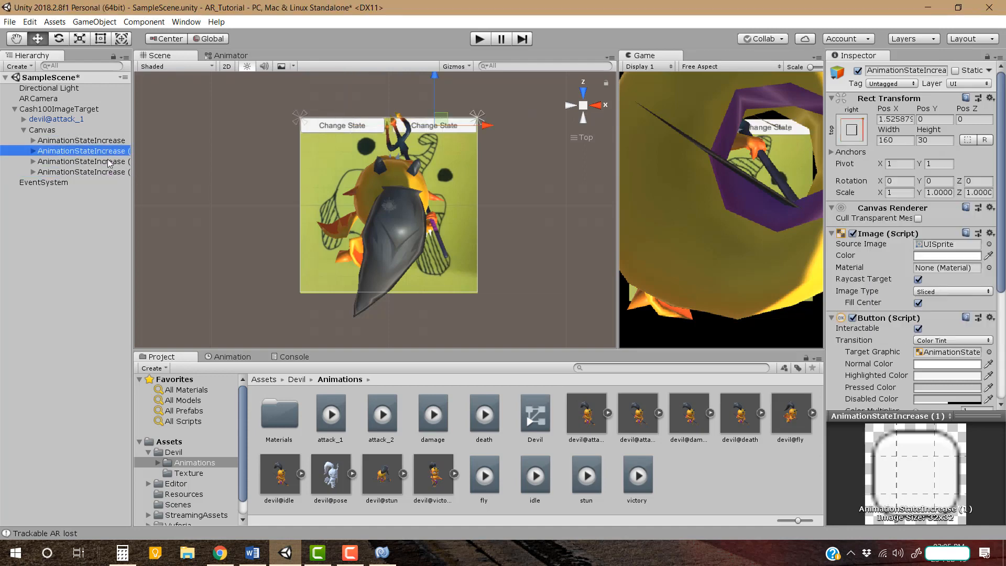
{"action": "left_click", "coordinate": [851, 129]}
{"action": "left_click", "coordinate": [896, 288], "text": "alt"}
{"action": "left_click", "coordinate": [99, 171]}
{"action": "left_click", "coordinate": [851, 129]}
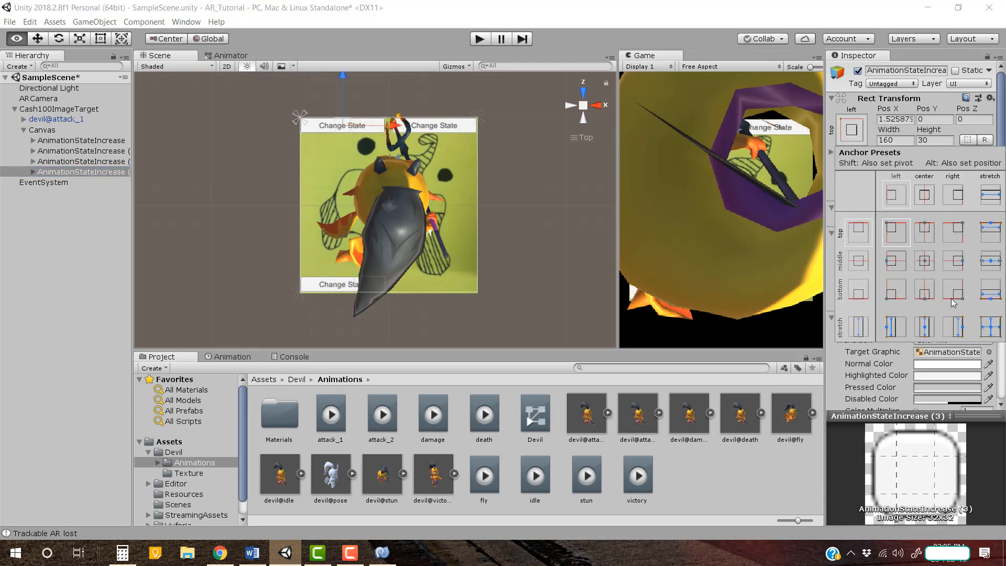
{"action": "left_click", "coordinate": [957, 288], "text": "alt"}
- Set the width and height of all four AnimationStateIncrease buttons to 100
{"action": "left_click", "coordinate": [82, 141], "text": "shift"}
{"action": "left_click", "coordinate": [896, 140]}
{"action": "type", "text": "150"}
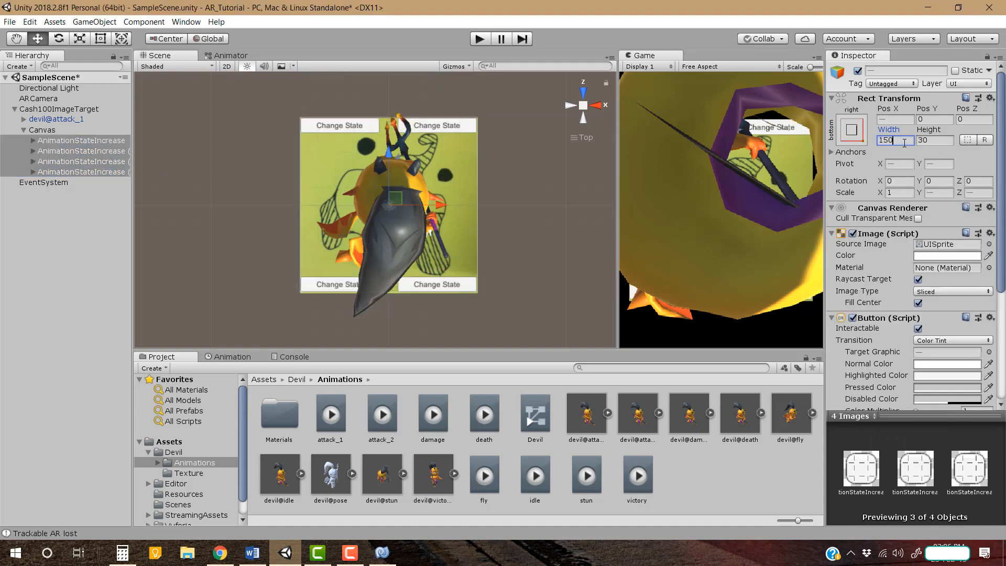
{"action": "key", "text": "BackSpace"}
{"action": "type", "text": "0"}
{"action": "key", "text": "Tab"}
{"action": "type", "text": "100"}
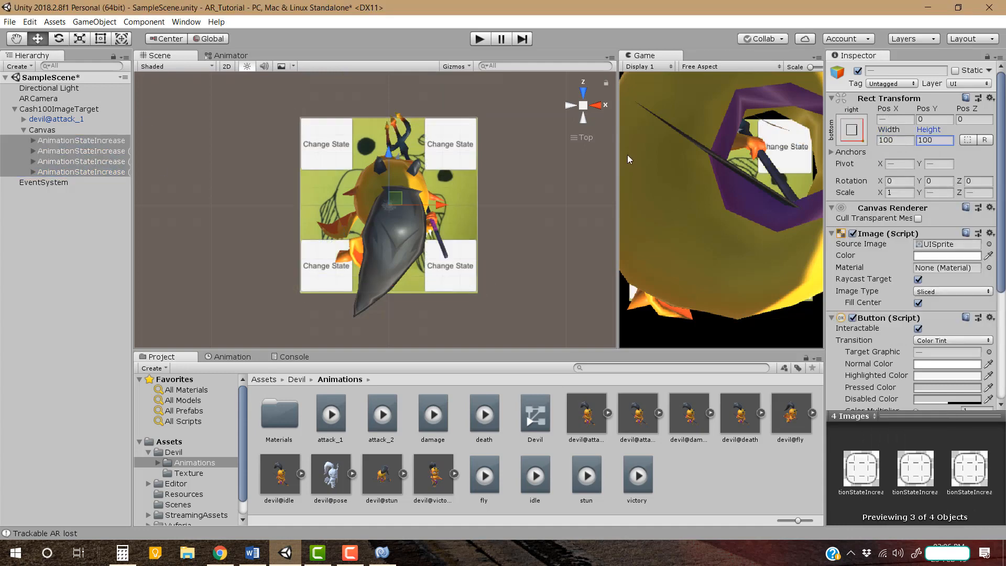
- Set the image color of the four buttons to semi-transparent blue 0094FF with alpha 116, and save the scene
{"action": "left_click", "coordinate": [951, 256]}
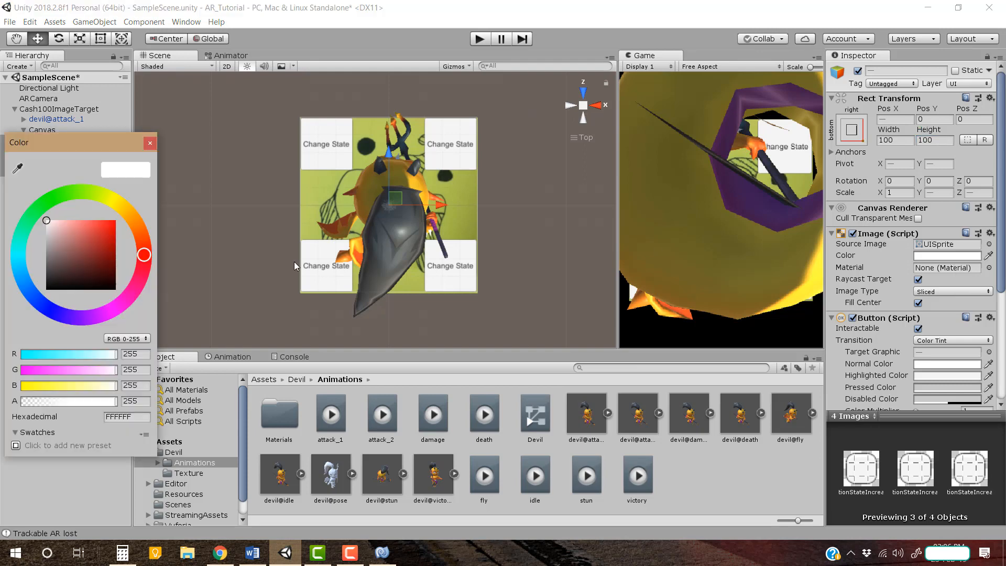
{"action": "left_click", "coordinate": [29, 284]}
{"action": "left_click_drag", "start_coordinate": [79, 231], "coordinate": [115, 220]}
{"action": "left_click_drag", "start_coordinate": [100, 401], "coordinate": [76, 397]}
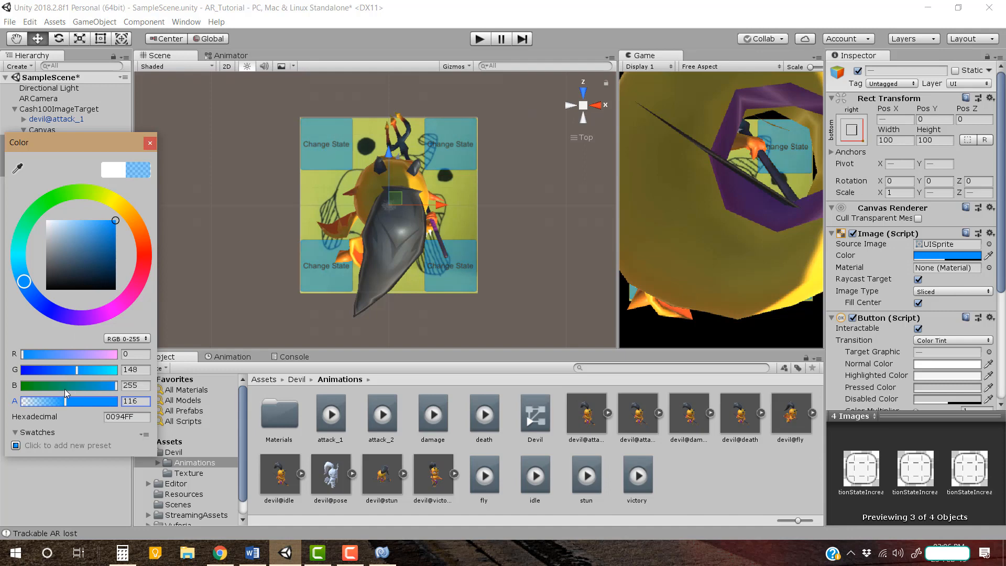
{"action": "key", "text": "ctrl+s"}
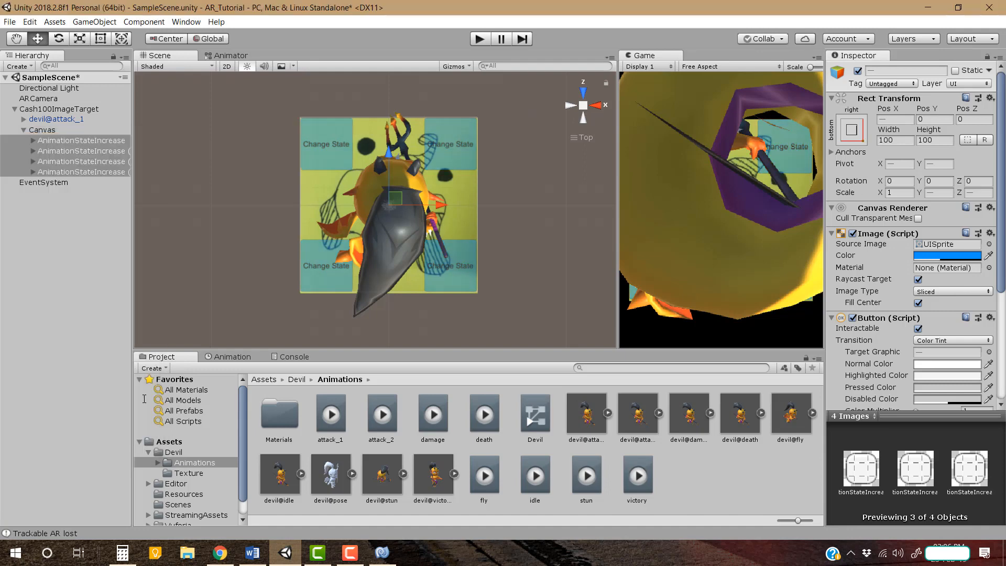
- Raise the Canvas slightly above the surface of the image target and clear the selection
{"action": "mouse_move", "coordinate": [218, 274]}
{"action": "middle_mouse_down"}
{"action": "mouse_move", "coordinate": [208, 276]}
{"action": "mouse_move", "coordinate": [227, 283]}
{"action": "middle_mouse_up"}
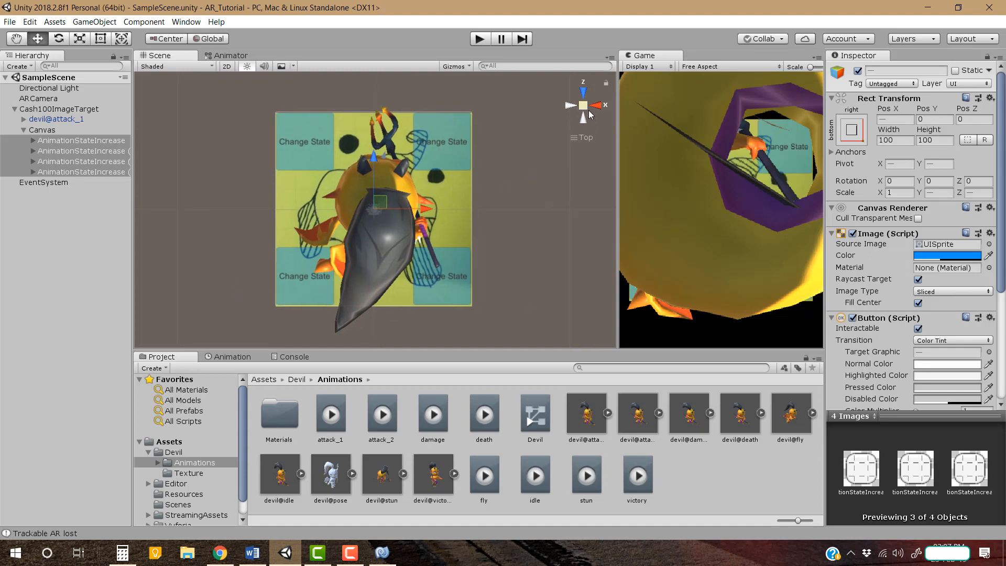
{"action": "scroll", "coordinate": [367, 199], "scroll_direction": "up", "scroll_amount": 5}
{"action": "left_click", "coordinate": [359, 197]}
{"action": "left_click_drag", "start_coordinate": [359, 198], "coordinate": [587, 66], "text": "alt"}
{"action": "left_click", "coordinate": [74, 131]}
{"action": "left_click_drag", "start_coordinate": [362, 175], "coordinate": [403, 165], "text": "alt"}
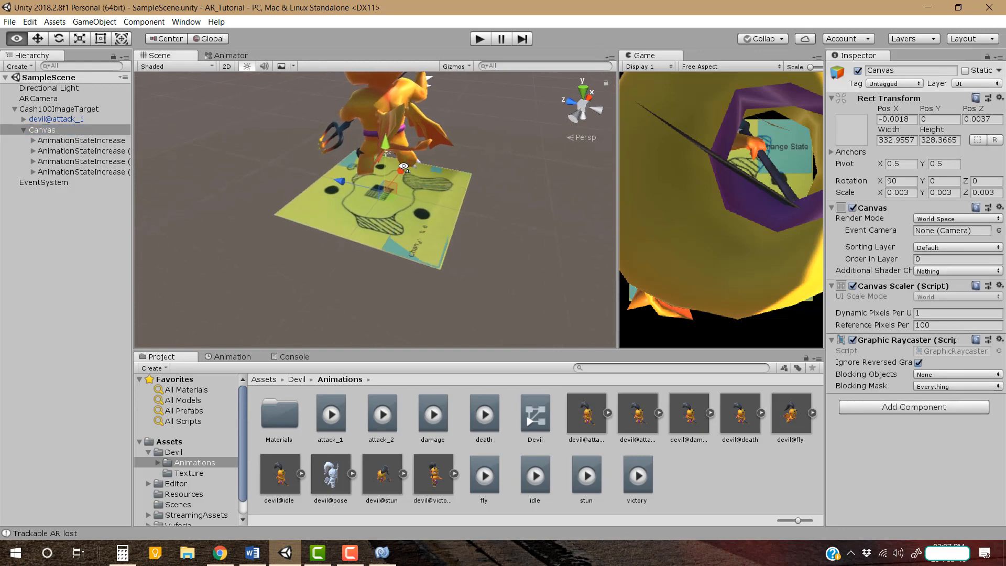
{"action": "left_click", "coordinate": [119, 249]}
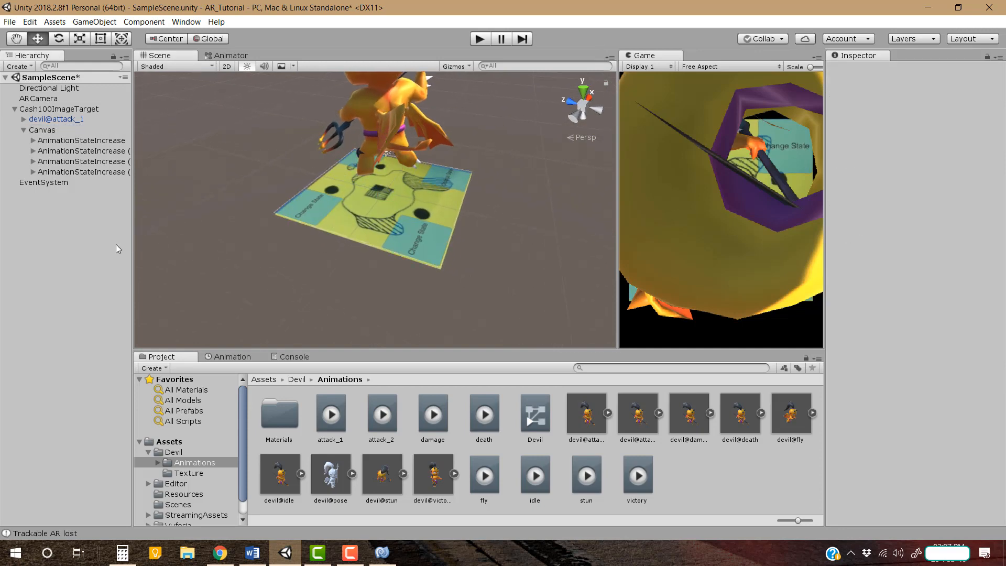
- Test the corner buttons in Play mode by triggering Change State four times on the image target, and stop playback
{"action": "left_click", "coordinate": [478, 38]}
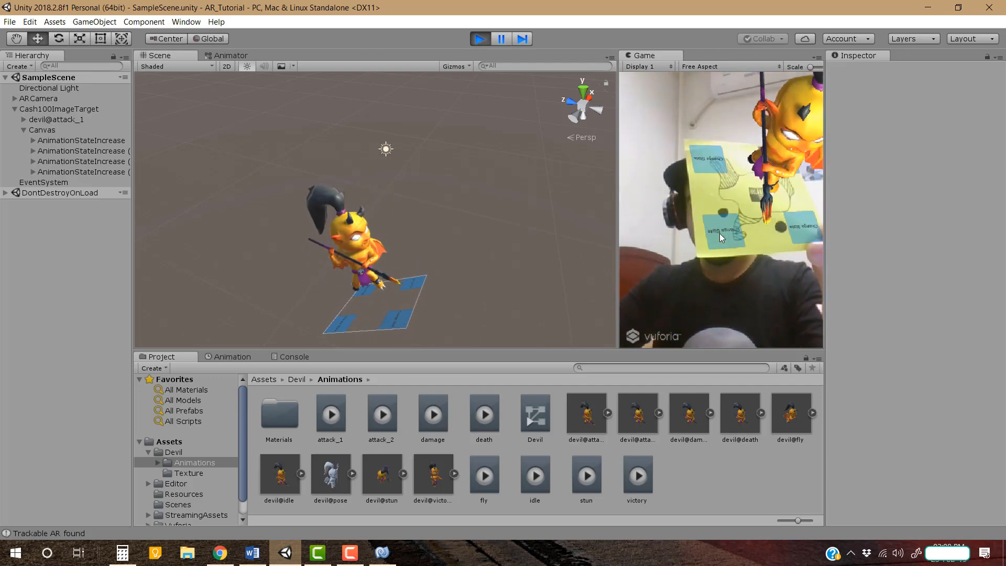
{"action": "left_click", "coordinate": [712, 158]}
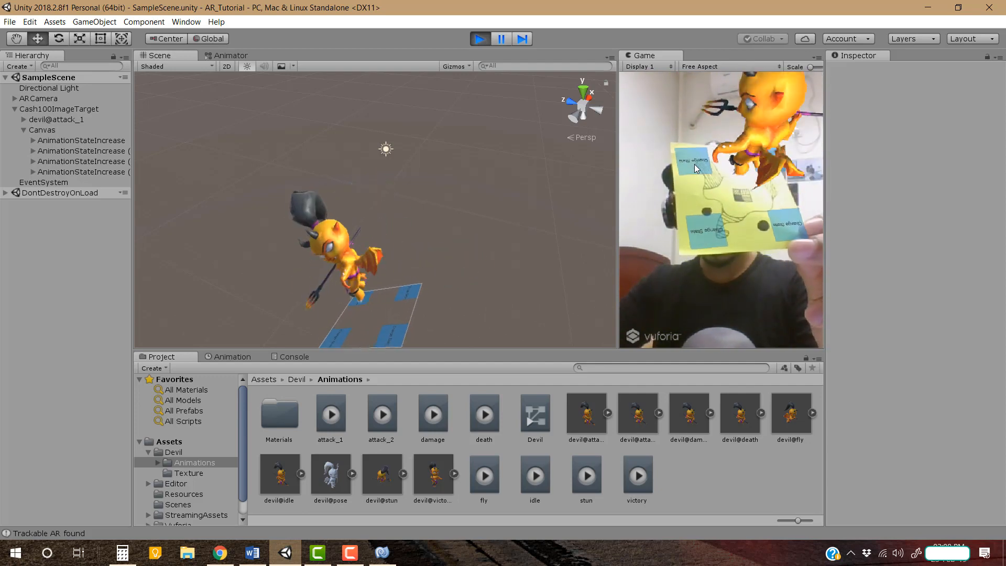
{"action": "left_click", "coordinate": [694, 165]}
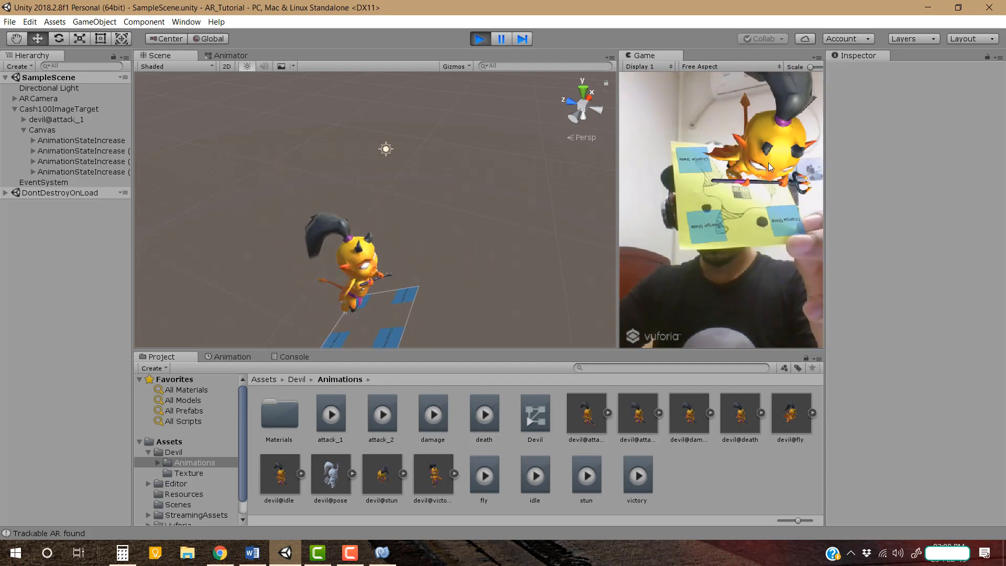
{"action": "left_click", "coordinate": [774, 225]}
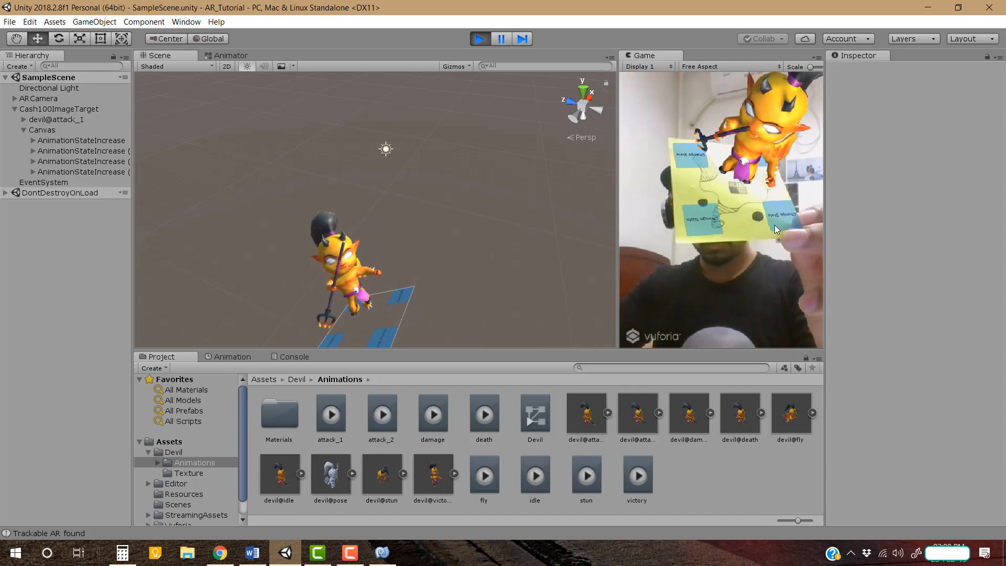
{"action": "left_click", "coordinate": [781, 214]}
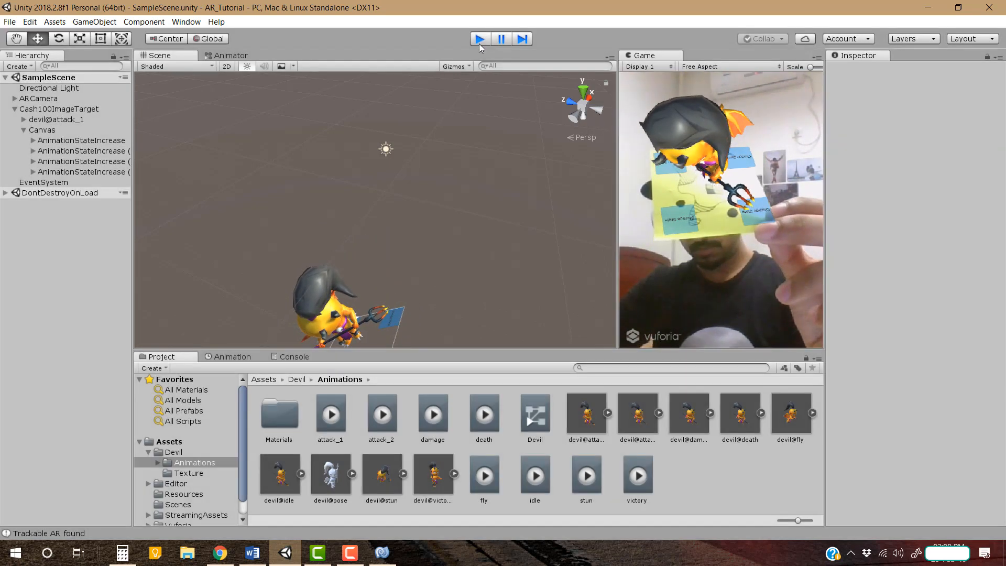
{"action": "left_click", "coordinate": [479, 39]}
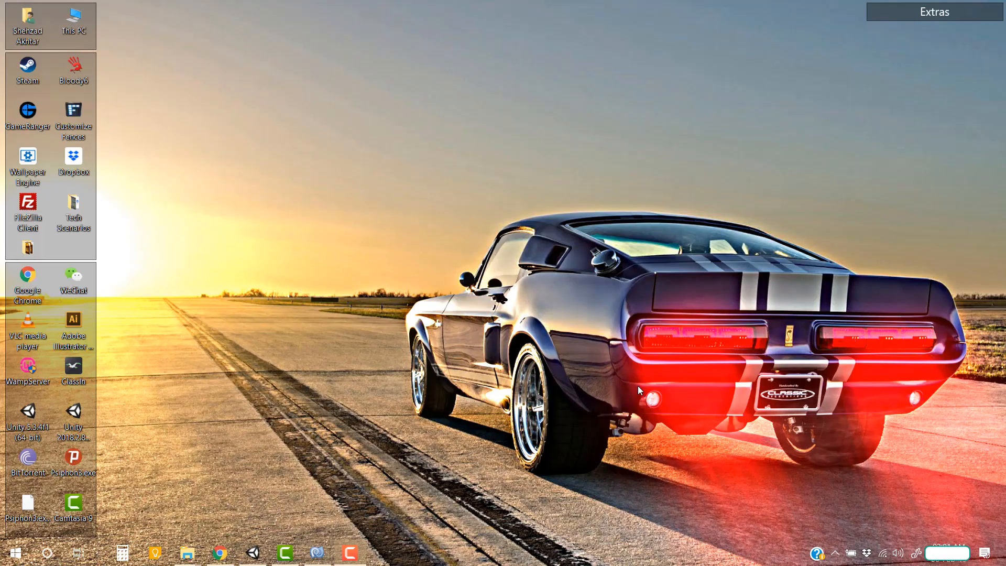